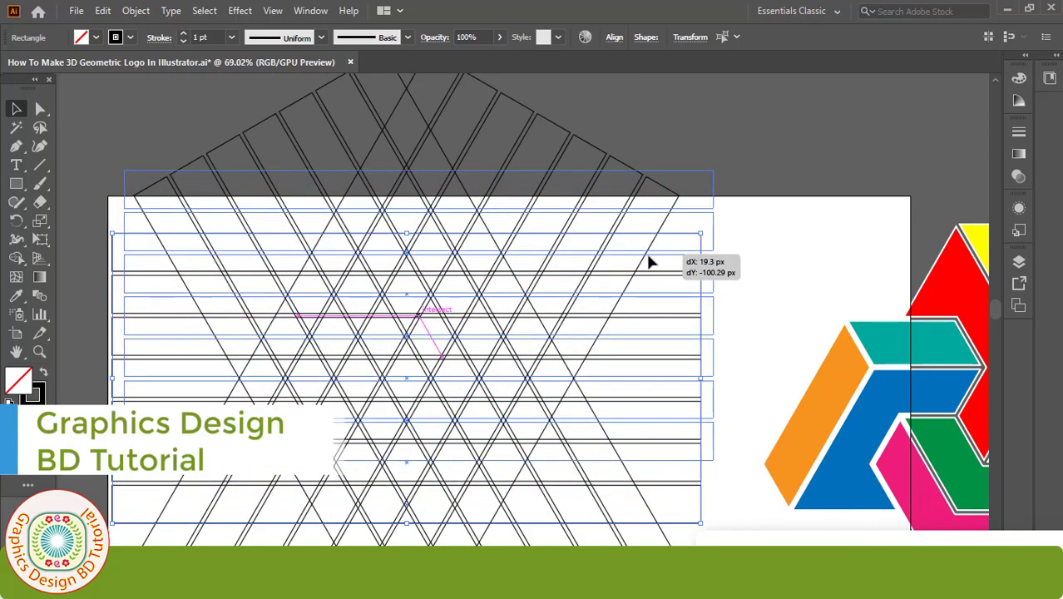
- Move the horizontal rectangles up over the diagonal strips so their edges meet the strips' crossing points
drag(563, 293, 582, 353)
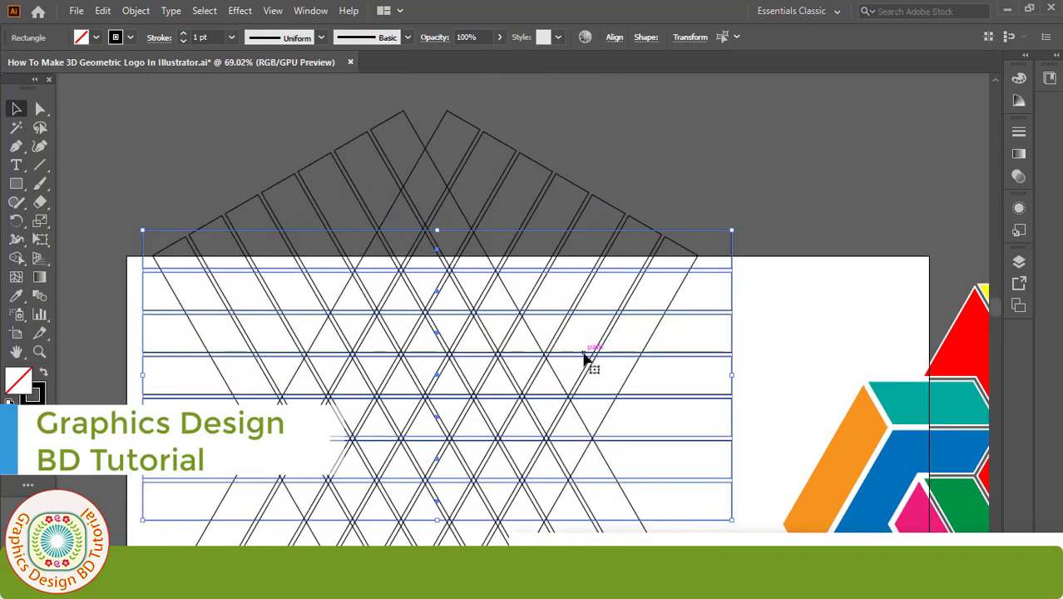
ctrl+click(482, 294)
ctrl+click(462, 292)
ctrl+click(468, 308)
ctrl+click(473, 323)
ctrl+click(487, 297)
ctrl+click(487, 297)
ctrl+click(487, 297)
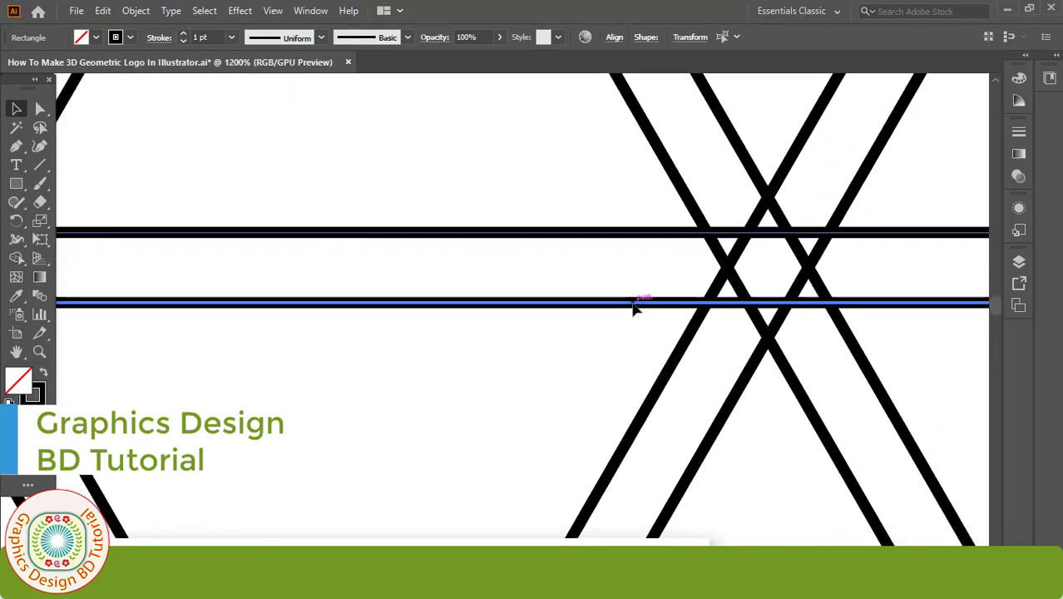
drag(653, 202, 866, 379)
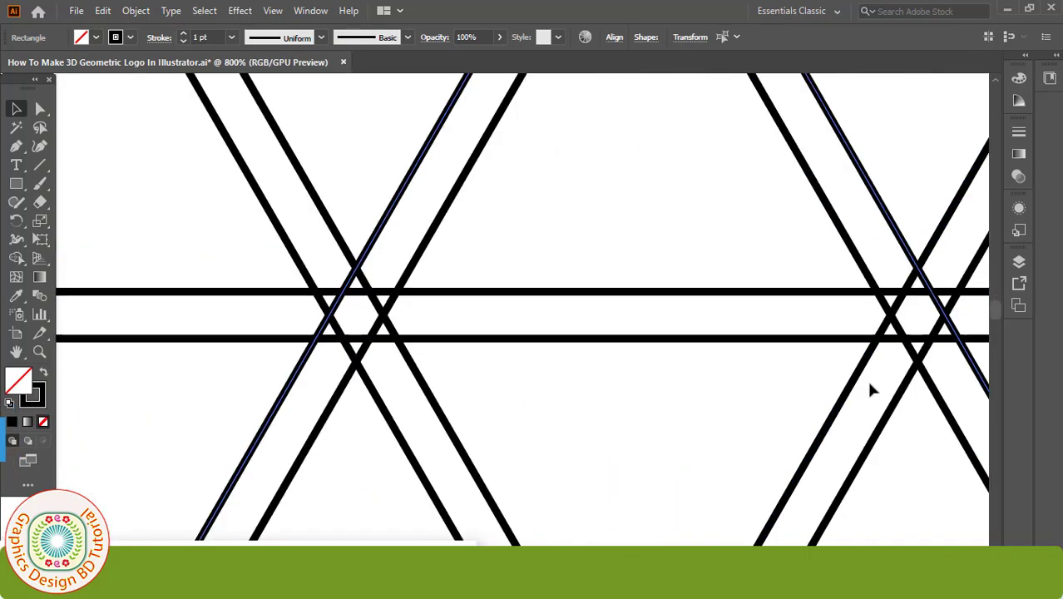
- Select the whole grid of strips and set its fill to black, ready for the Shape Builder tool
key(ctrl+minus)
key(ctrl+minus)
key(ctrl+minus)
key(ctrl+minus)
key(ctrl+minus)
key(ctrl+minus)
key(ctrl+minus)
key(ctrl+minus)
key(ctrl+minus)
drag(688, 392, 608, 377)
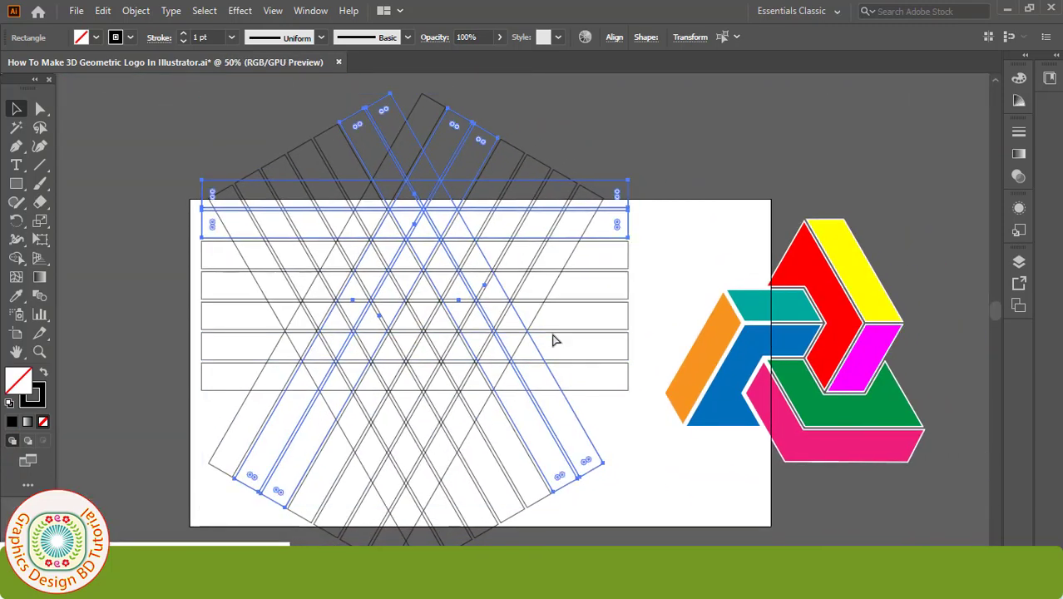
key(ctrl+plus)
click(150, 119)
drag(542, 401, 768, 525)
drag(20, 266, 81, 257)
click(96, 38)
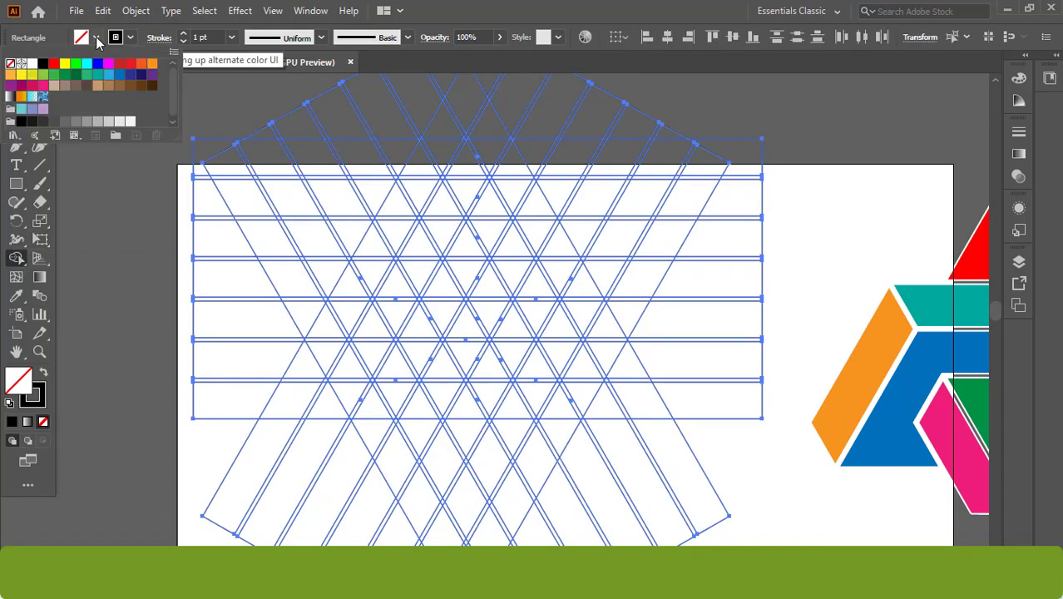
click(43, 65)
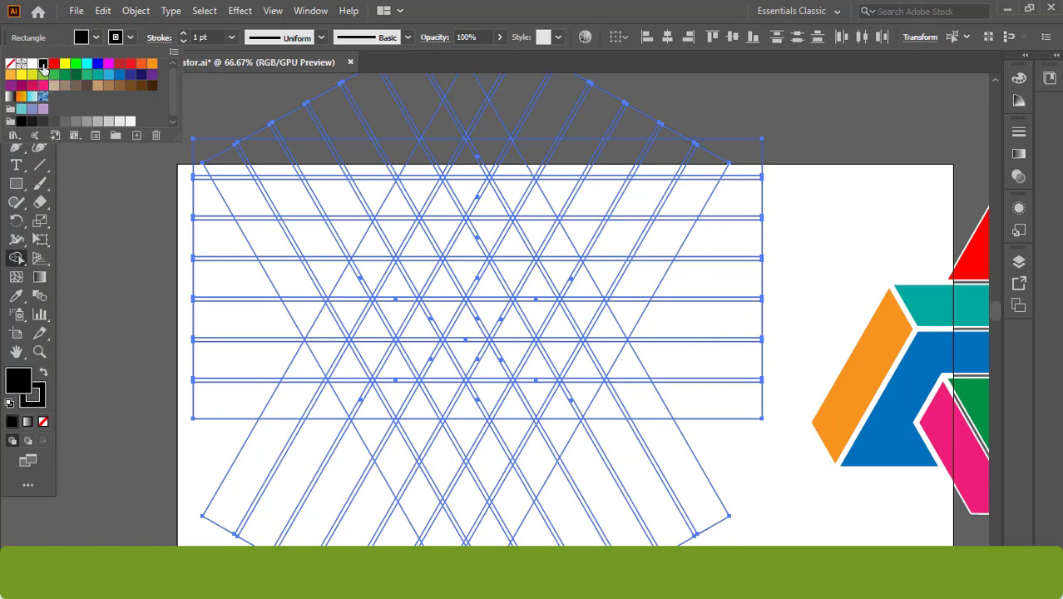
- Merge grid cells with the Shape Builder into the logo's right arm: upper diagonal bar, lower parallelogram and inner chevron with triangular peak
click(496, 152)
drag(519, 201, 558, 253)
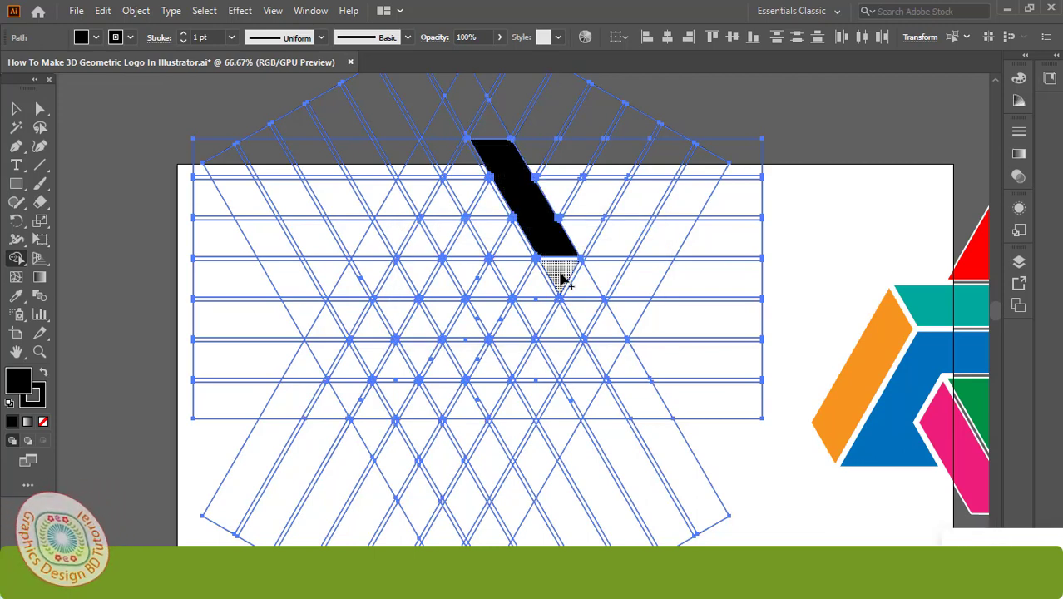
mouse_move(562, 279)
mouse_down()
mouse_move(540, 315)
mouse_move(515, 337)
mouse_up()
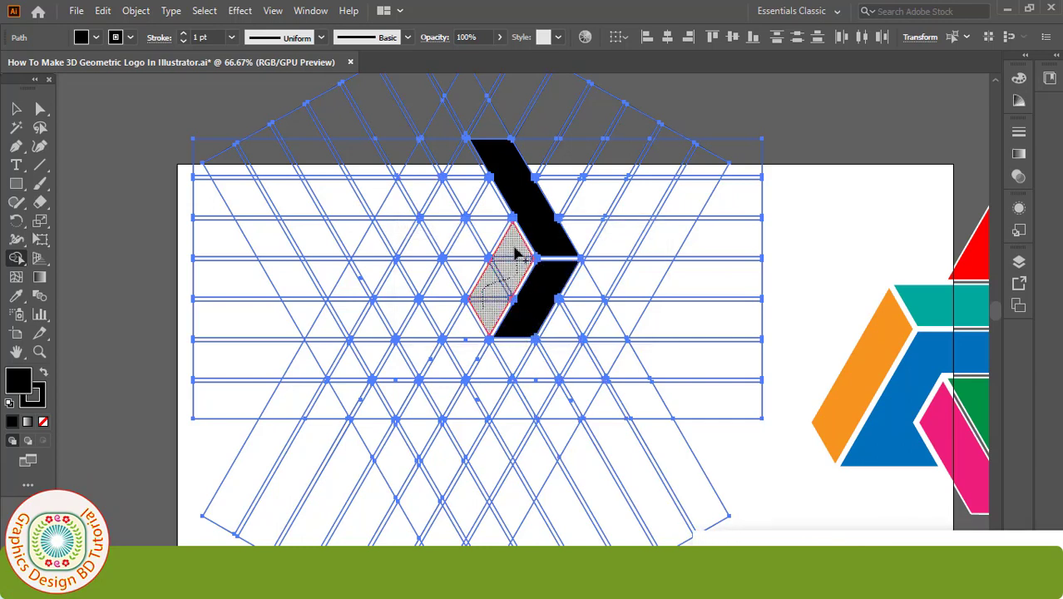
mouse_move(492, 223)
mouse_down()
mouse_move(474, 171)
mouse_move(434, 209)
mouse_up()
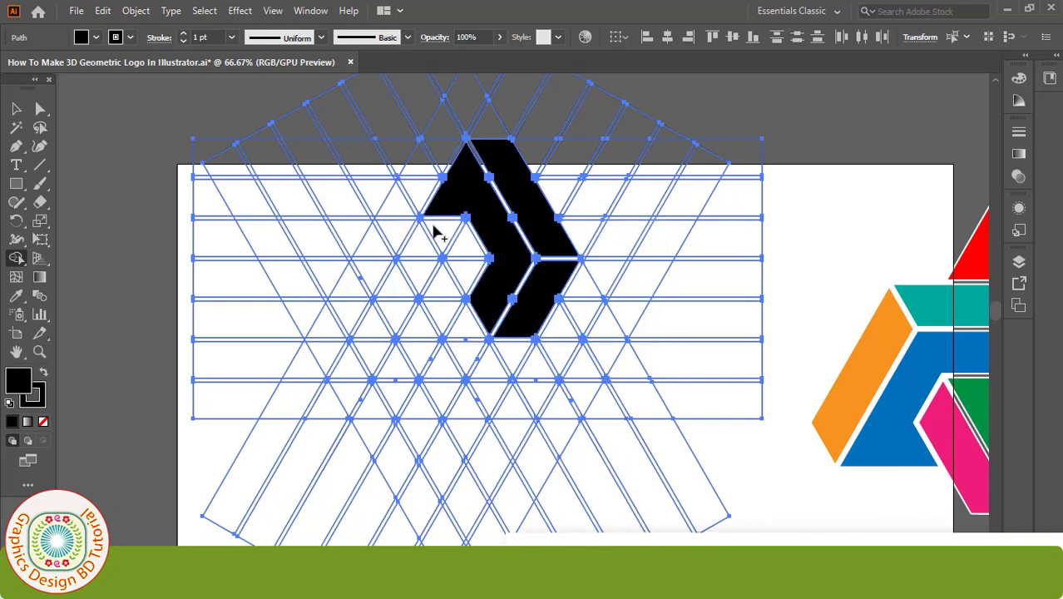
- Merge the grid cells into the remaining five logo faces, matching the reference's teal, orange, blue, green and pink pieces
drag(418, 247, 403, 238)
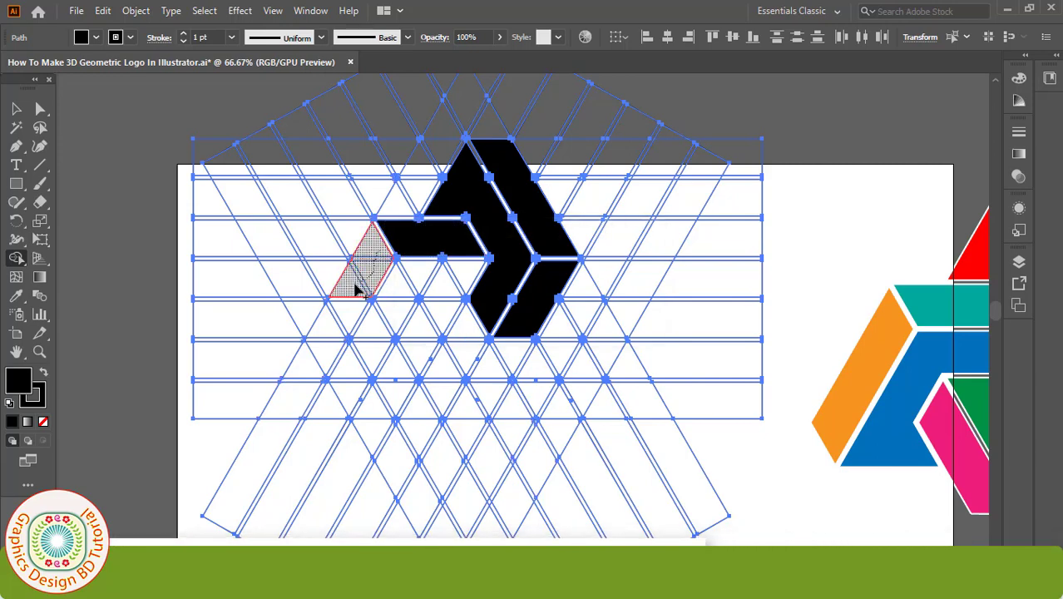
drag(322, 353, 324, 356)
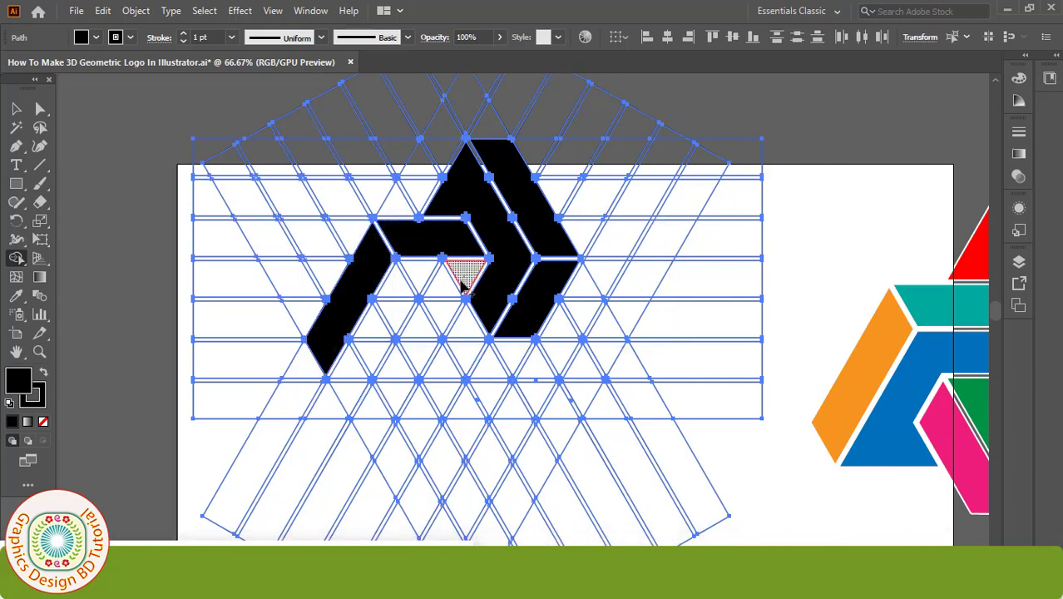
drag(377, 376, 394, 371)
mouse_move(446, 309)
mouse_down()
mouse_move(479, 360)
mouse_move(501, 369)
mouse_move(587, 337)
mouse_up()
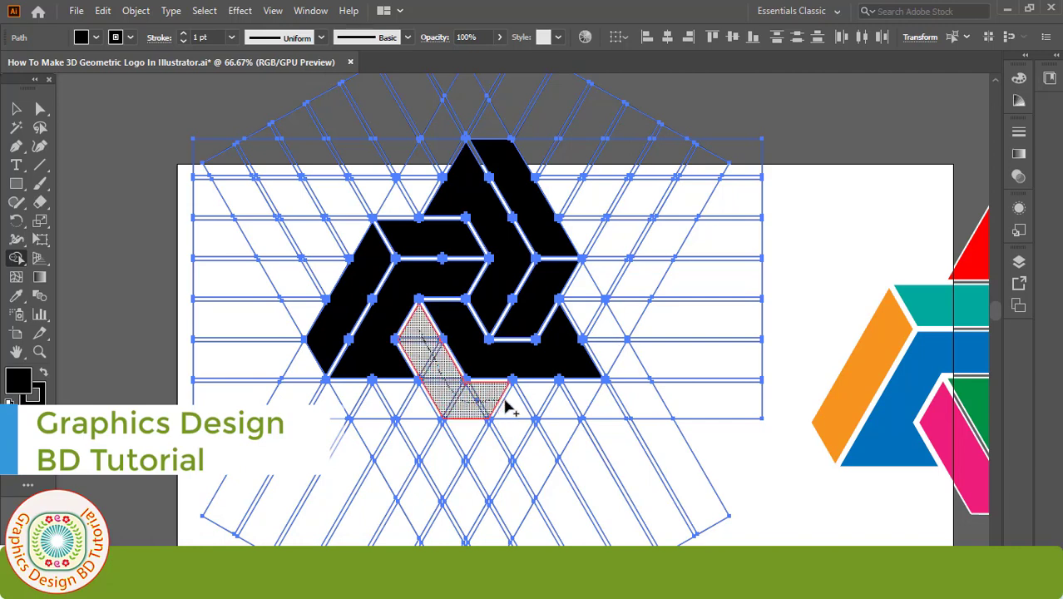
drag(583, 405, 584, 407)
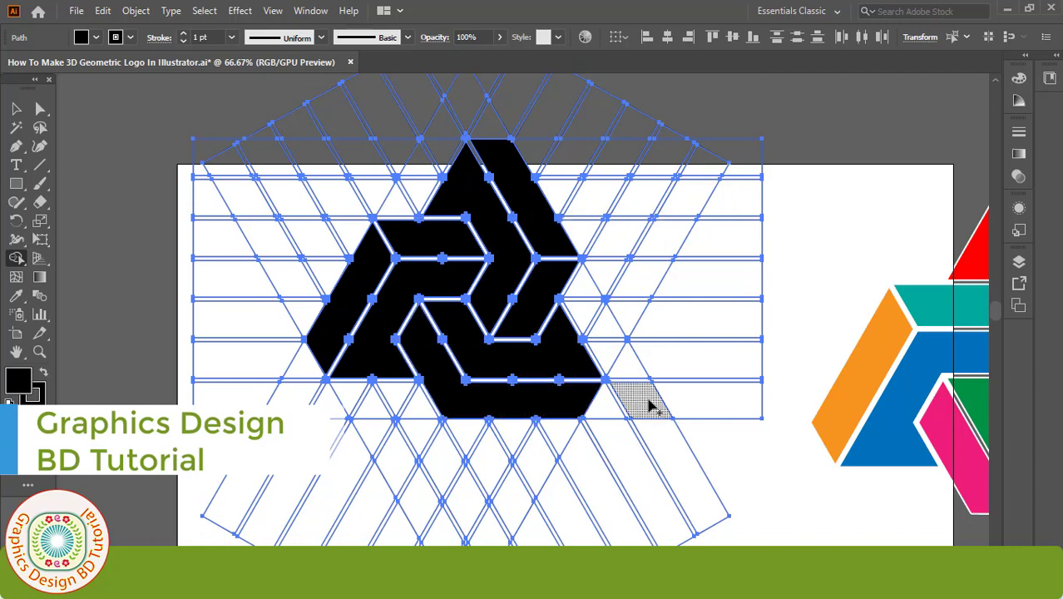
- Merge the tiny leftover triangles along the edges of the bottom L-shaped face into that face
scroll(691, 408, down, 1)
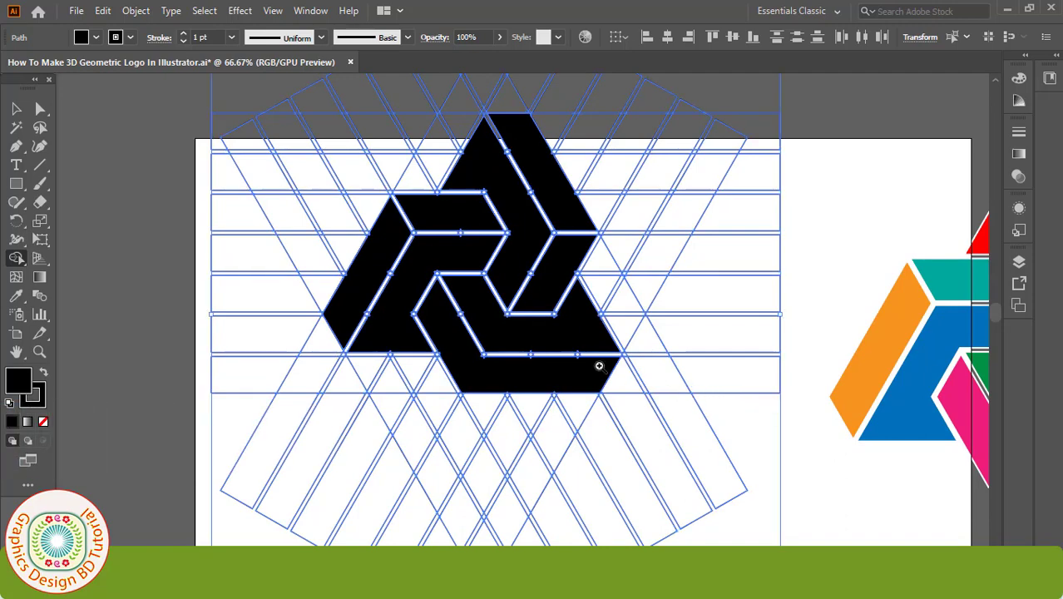
ctrl+click(612, 366)
ctrl+click(486, 319)
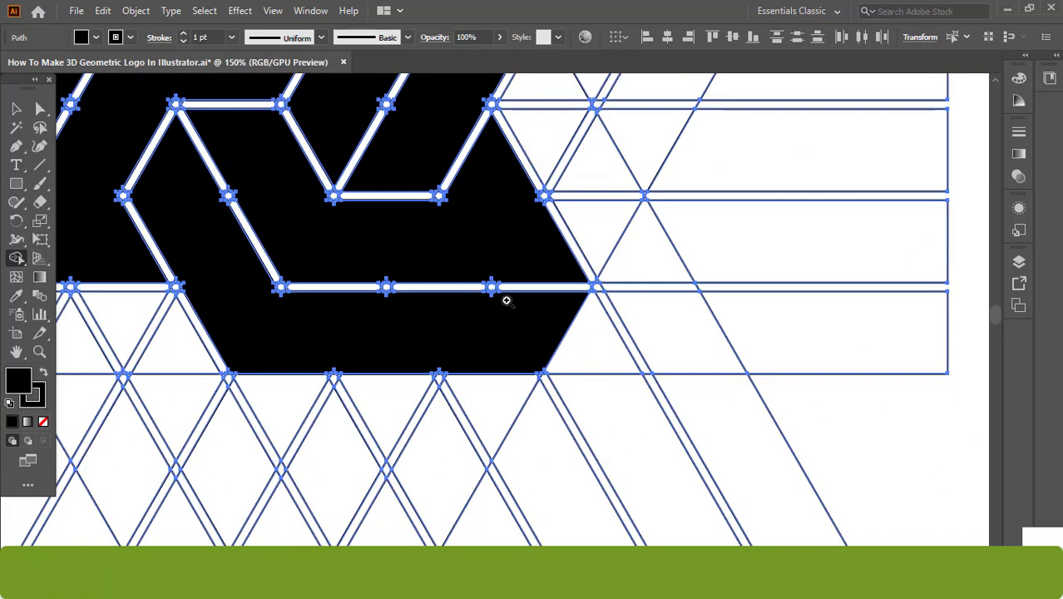
ctrl+click(506, 301)
ctrl+click(503, 297)
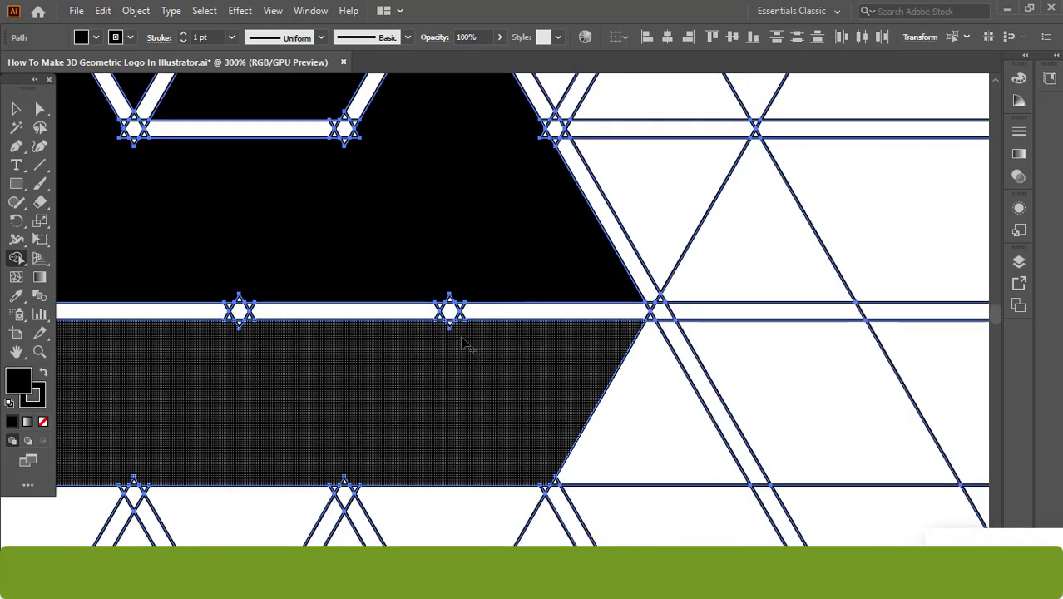
click(450, 331)
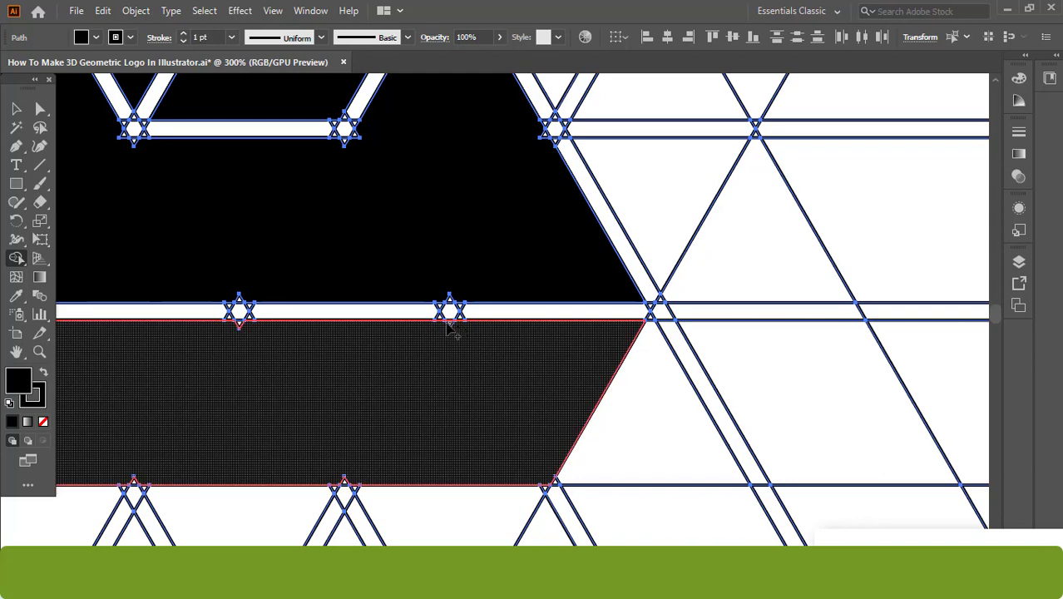
drag(349, 385, 552, 368)
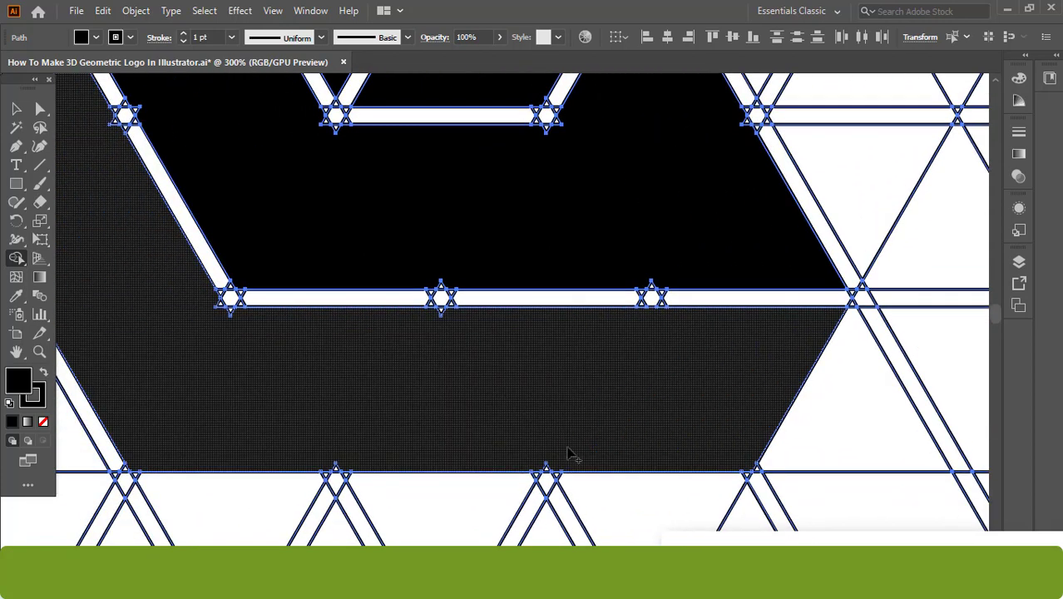
drag(454, 314, 441, 311)
drag(362, 451, 336, 467)
drag(254, 340, 430, 405)
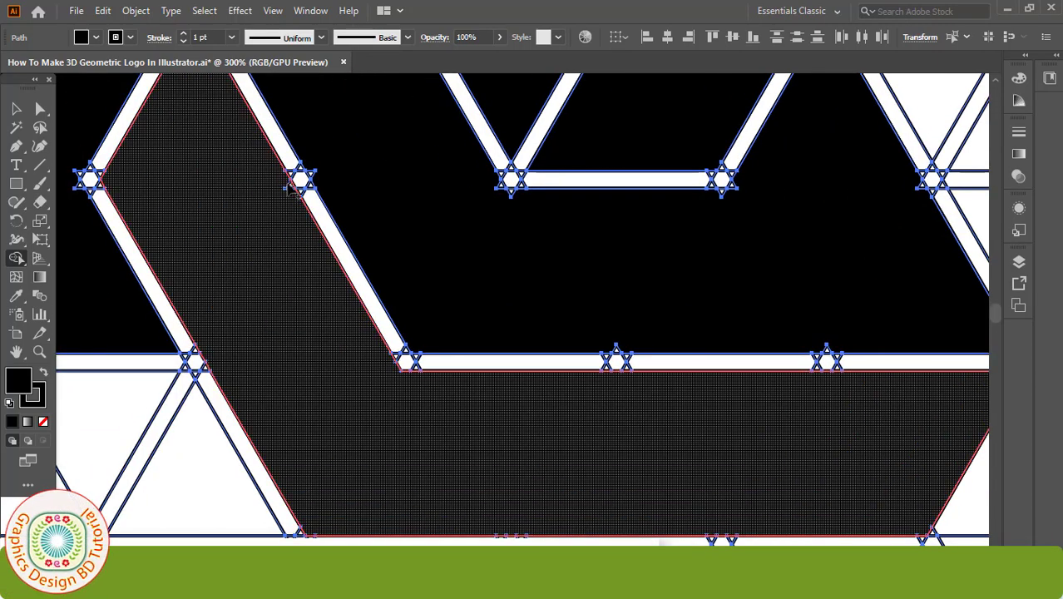
drag(291, 191, 256, 195)
drag(257, 196, 385, 388)
drag(368, 431, 300, 385)
- Merge the small leftover triangles along the inner lower-right face into that face
drag(370, 325, 384, 304)
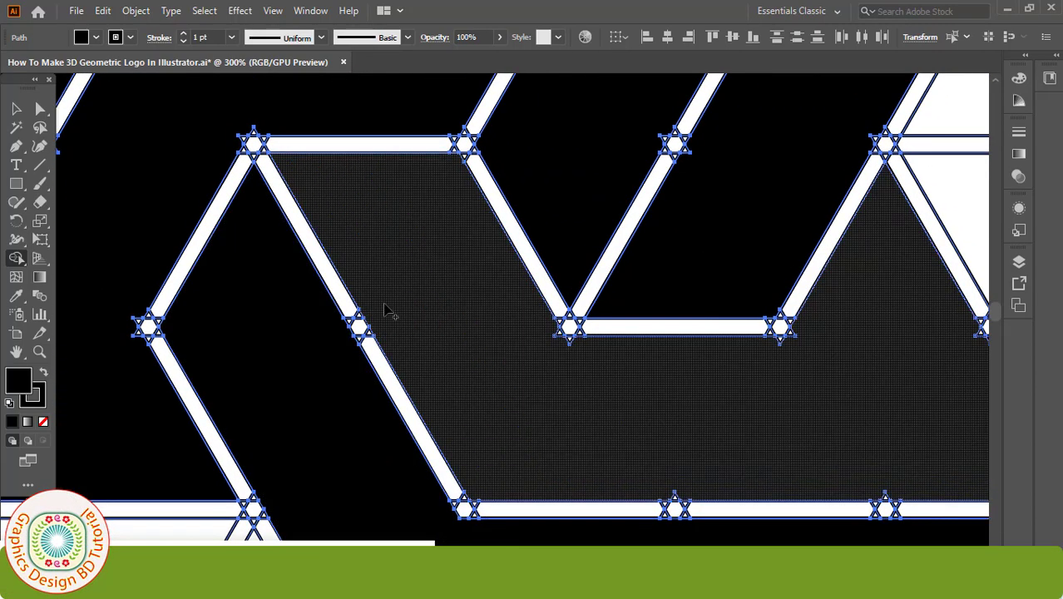
mouse_move(589, 359)
mouse_down()
mouse_move(800, 335)
mouse_move(767, 344)
mouse_up()
mouse_move(947, 422)
mouse_down()
mouse_move(742, 422)
mouse_move(773, 345)
mouse_up()
drag(520, 283, 597, 481)
- Merge the leftover triangles bordering the right arm's faces, including the notch beneath the triangular peak, into those faces
drag(638, 323, 680, 488)
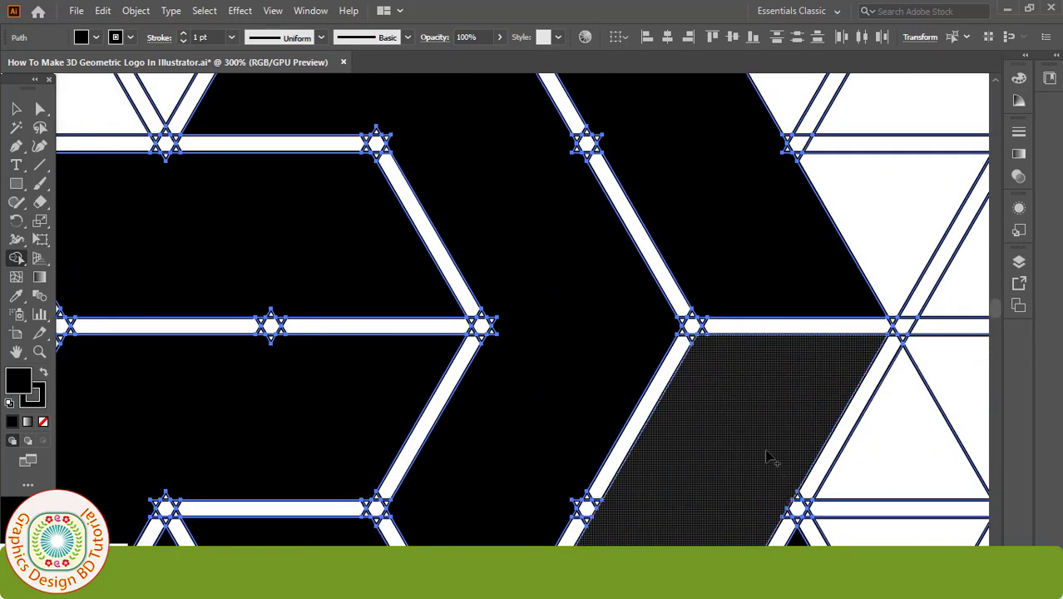
drag(788, 156, 838, 400)
mouse_move(641, 386)
mouse_down()
mouse_move(697, 396)
mouse_move(701, 440)
mouse_move(750, 558)
mouse_up()
key(ctrl+z)
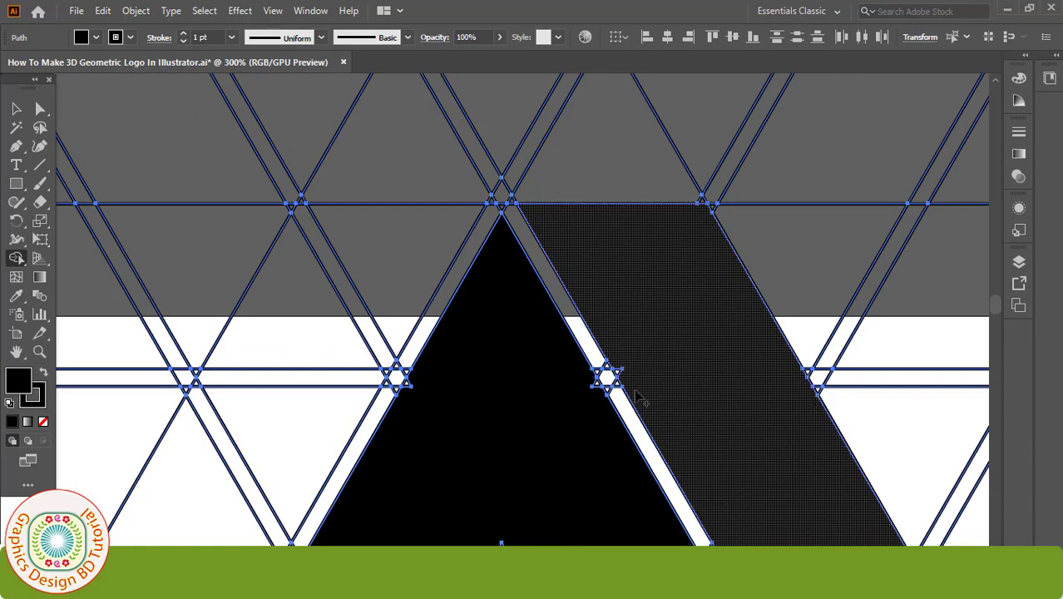
drag(695, 414, 729, 295)
drag(730, 446, 443, 268)
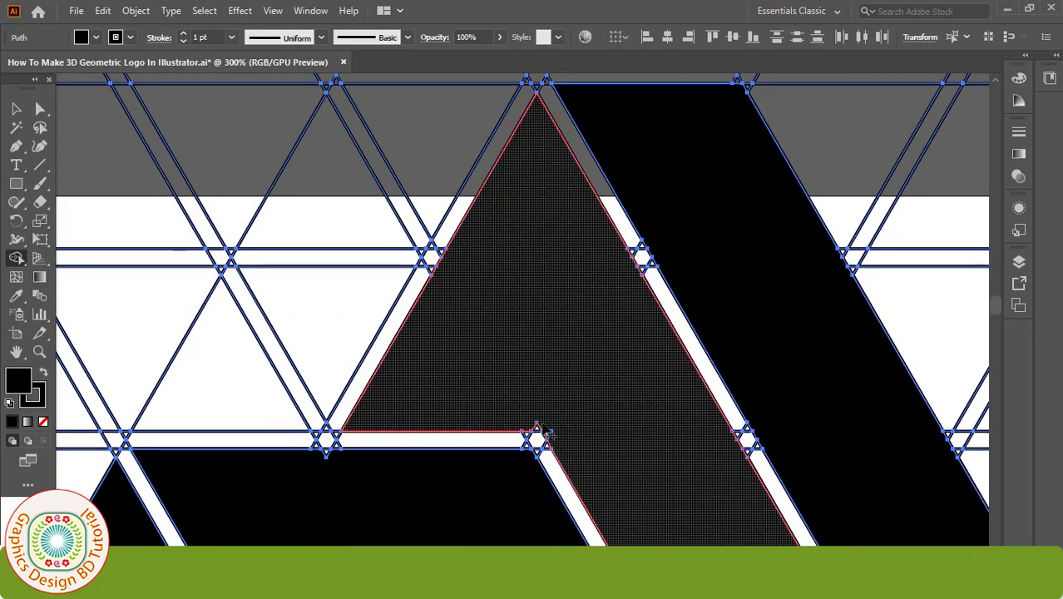
drag(554, 443, 538, 428)
drag(583, 500, 484, 262)
drag(616, 398, 744, 225)
drag(672, 387, 777, 482)
drag(565, 294, 460, 144)
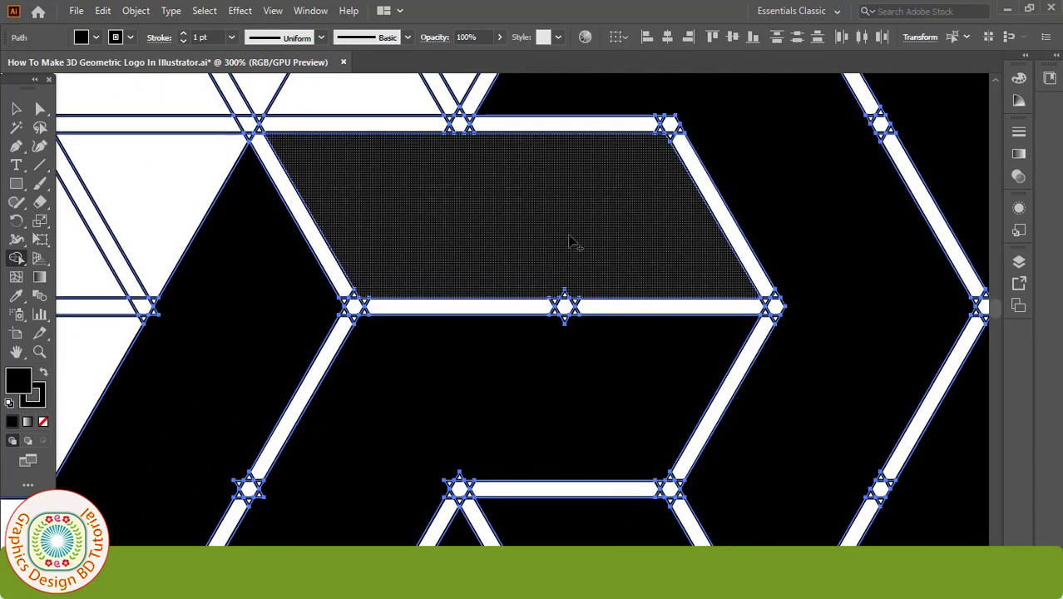
- Merge the leftover triangles along the edges of the left arm's faces into those faces
drag(570, 319, 450, 408)
drag(450, 408, 596, 219)
drag(606, 288, 527, 265)
drag(409, 320, 487, 143)
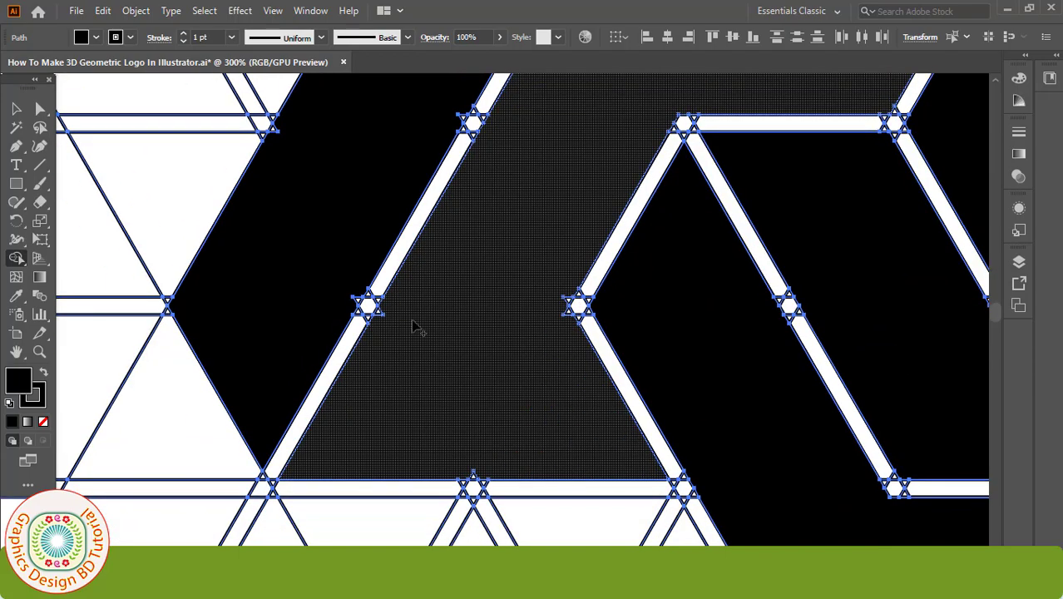
drag(481, 485, 553, 270)
drag(441, 96, 535, 272)
mouse_move(612, 103)
mouse_down()
mouse_move(641, 307)
mouse_move(657, 284)
mouse_up()
mouse_move(572, 117)
mouse_down()
mouse_move(568, 328)
mouse_move(437, 392)
mouse_move(487, 503)
mouse_move(491, 430)
mouse_up()
- Select all eight black logo pieces together with the Selection tool and copy them
key(ctrl+1)
key(v)
click(220, 303)
click(271, 336)
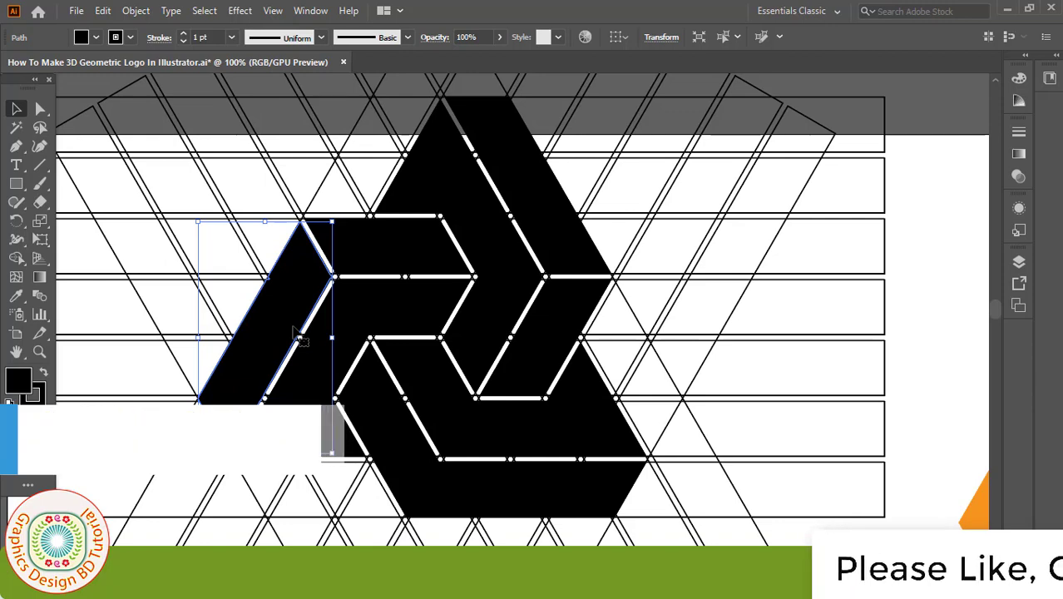
shift+click(372, 320)
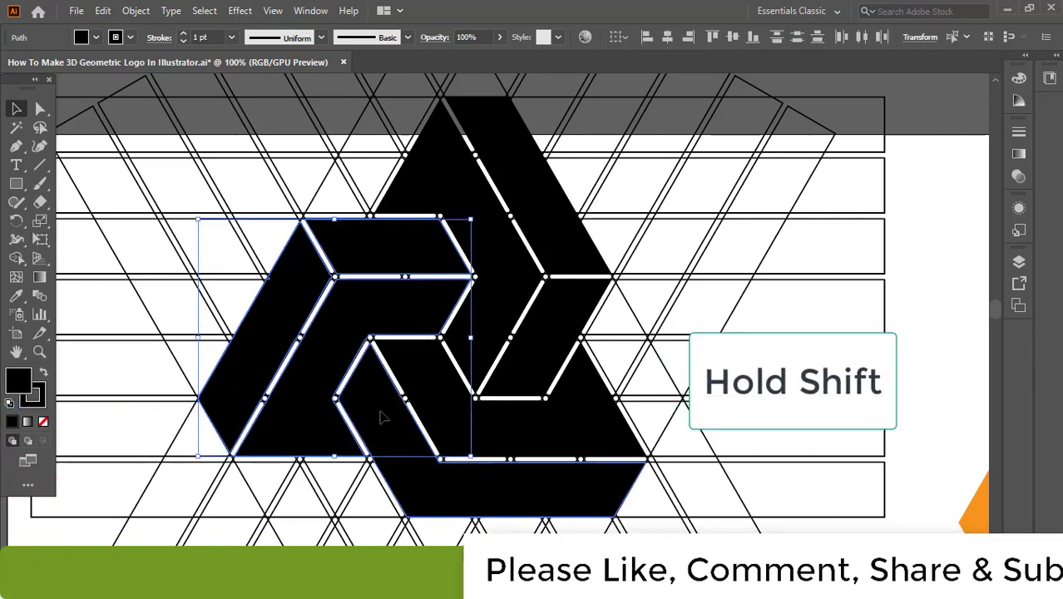
shift+click(452, 418)
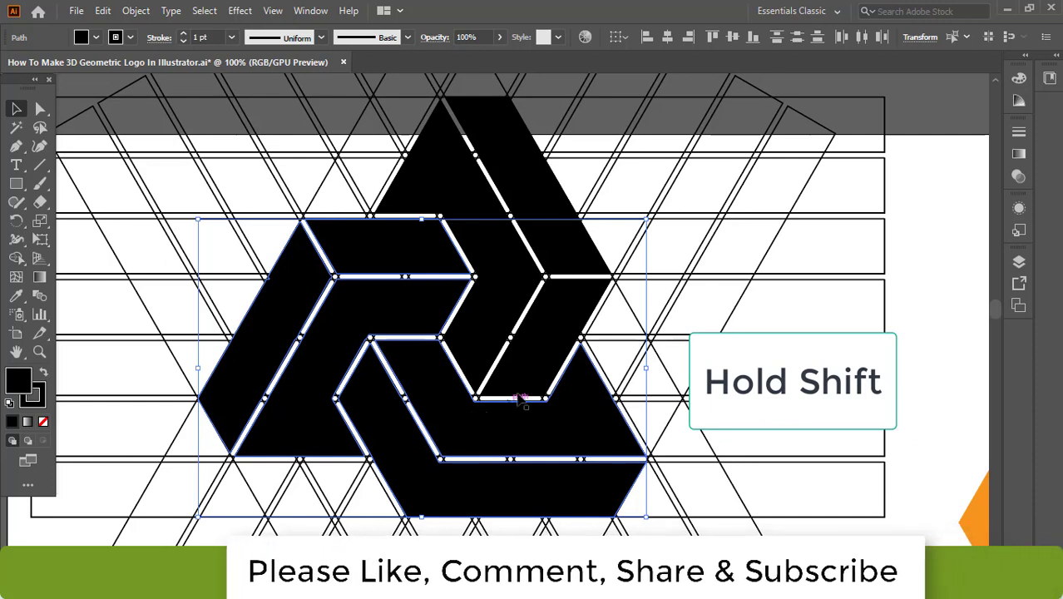
shift+click(534, 369)
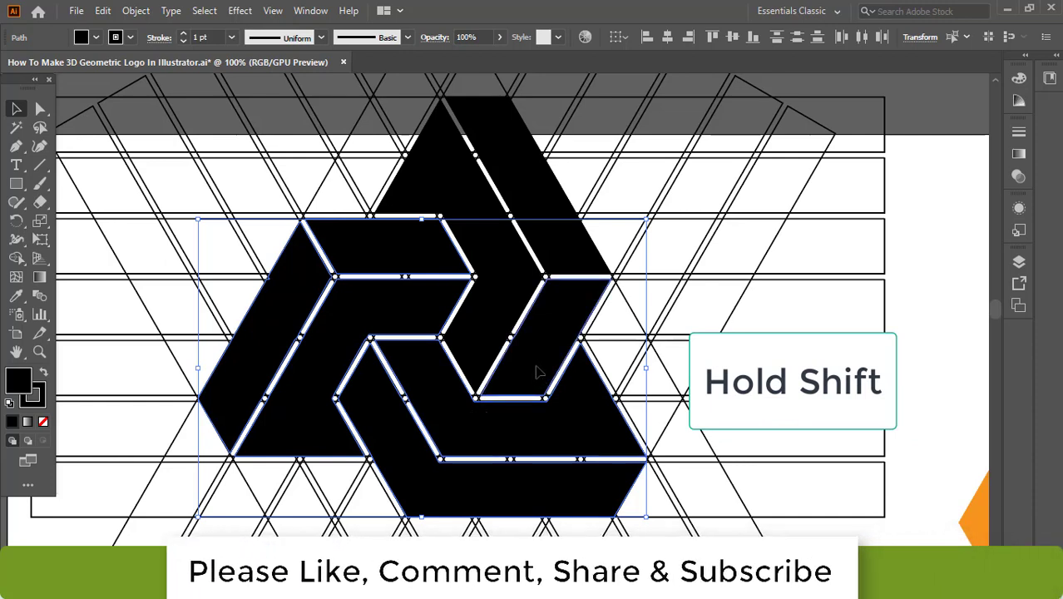
shift+click(507, 306)
key(ctrl+minus)
key(ctrl+minus)
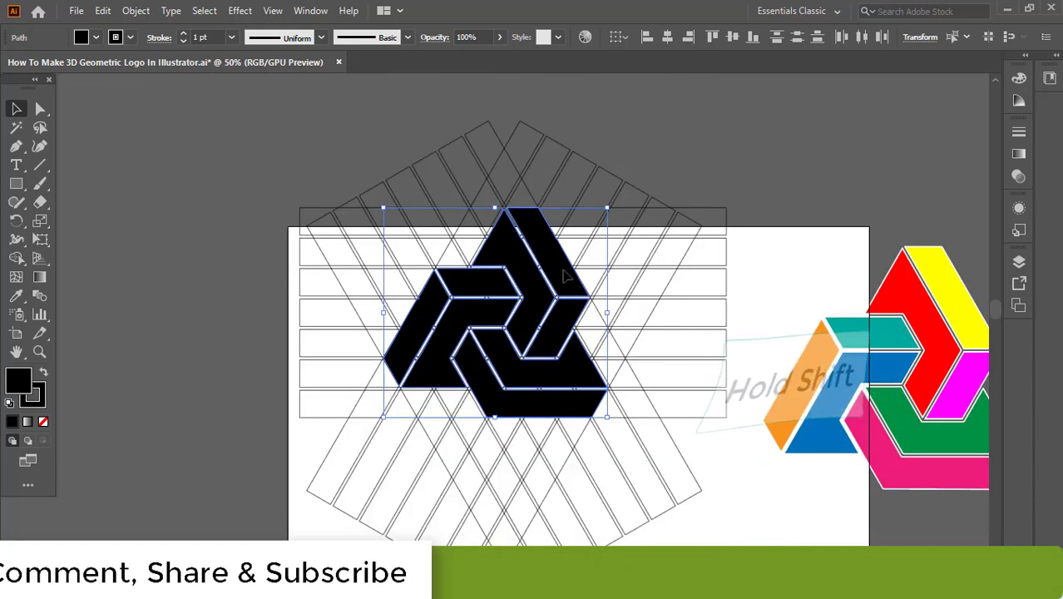
click(102, 10)
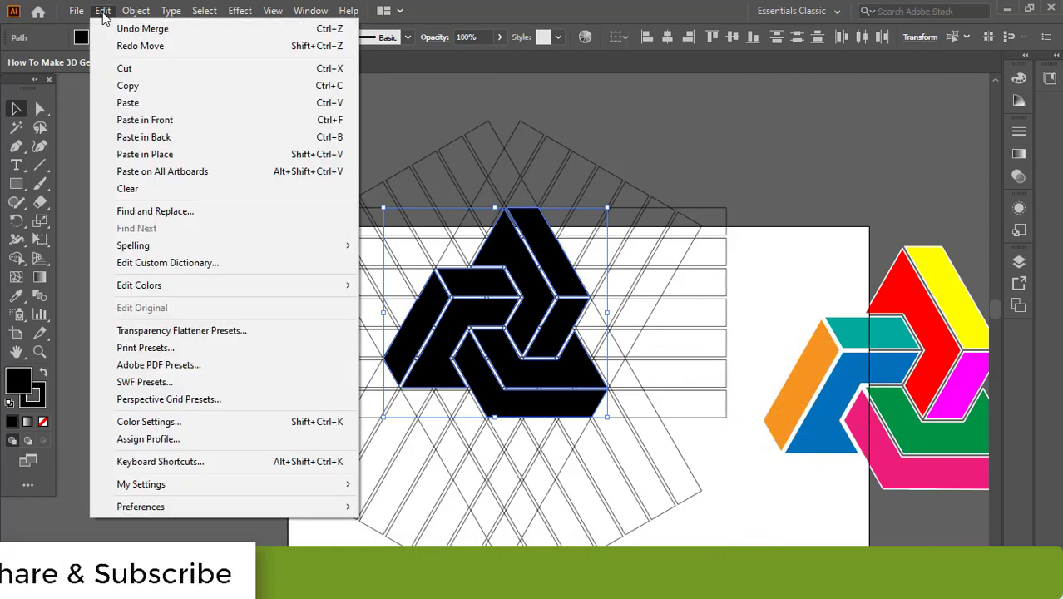
click(142, 88)
- Delete the entire grid with its shapes, paste the copied logo pieces in place, and move them fully onto the artboard
drag(269, 138, 704, 542)
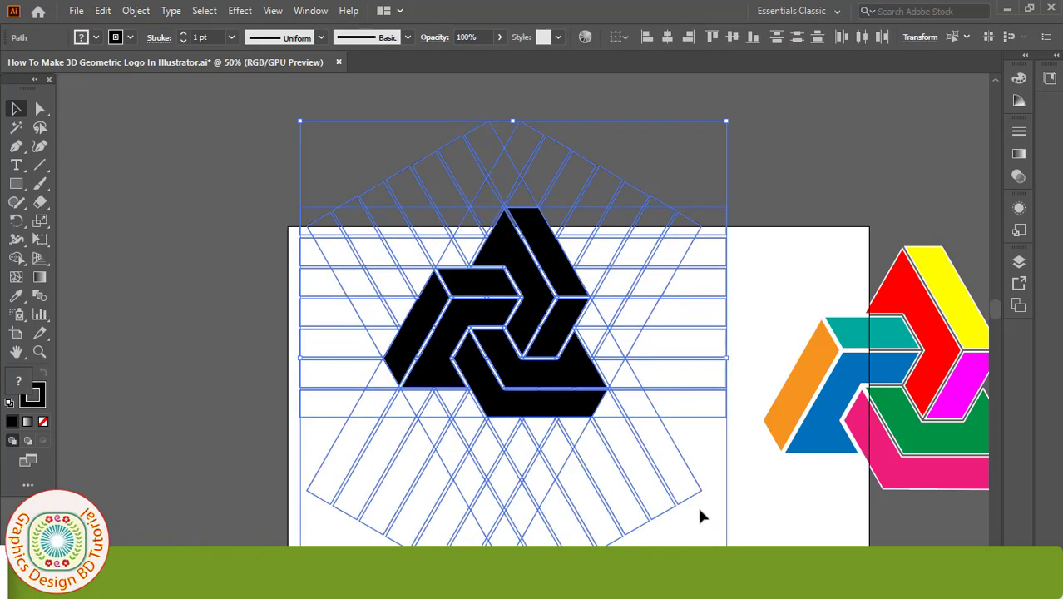
key(Delete)
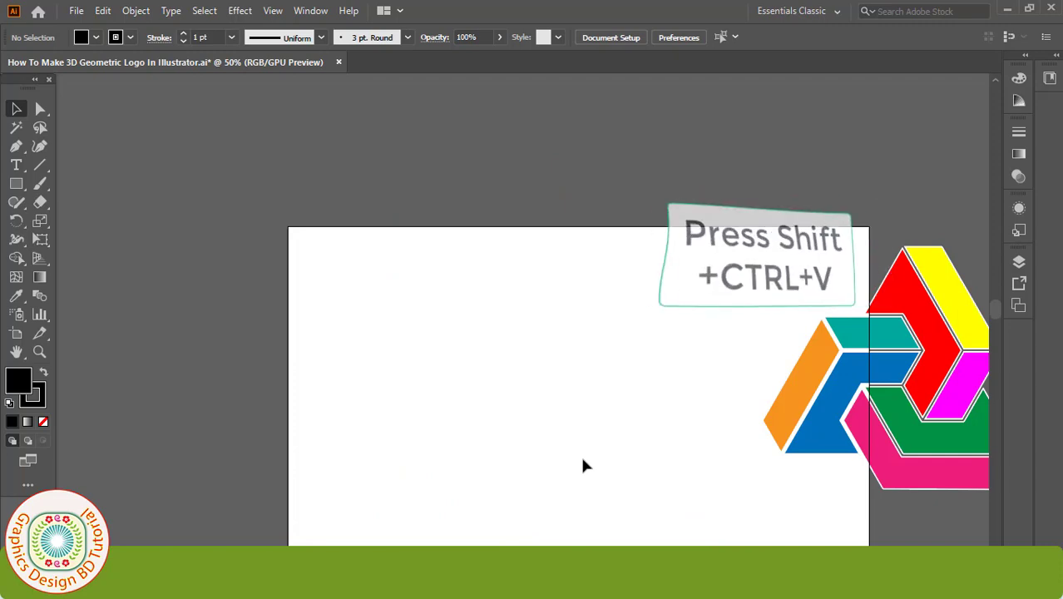
key(ctrl+shift+v)
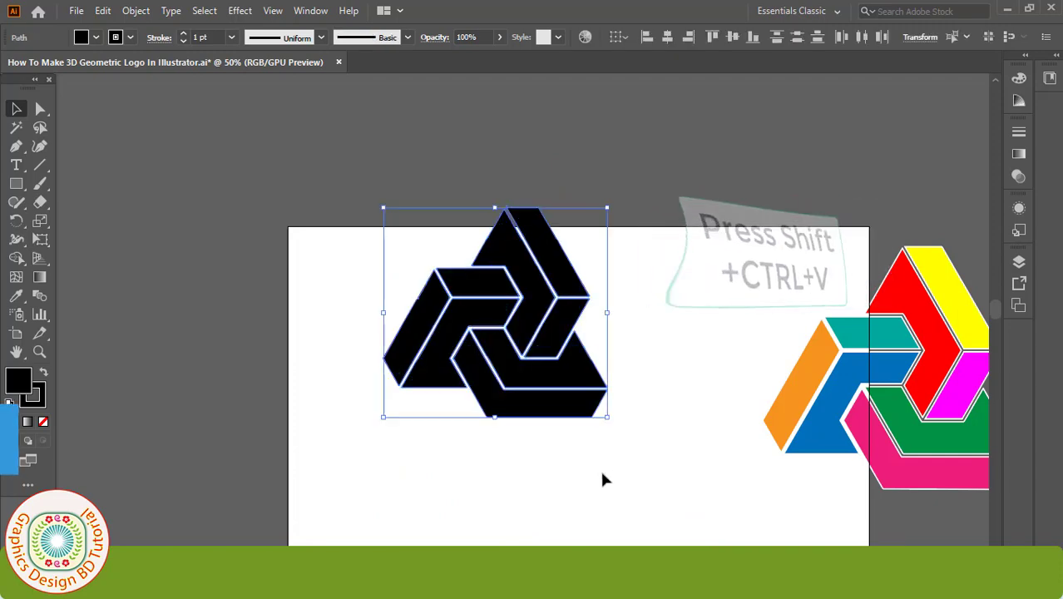
drag(559, 397, 618, 464)
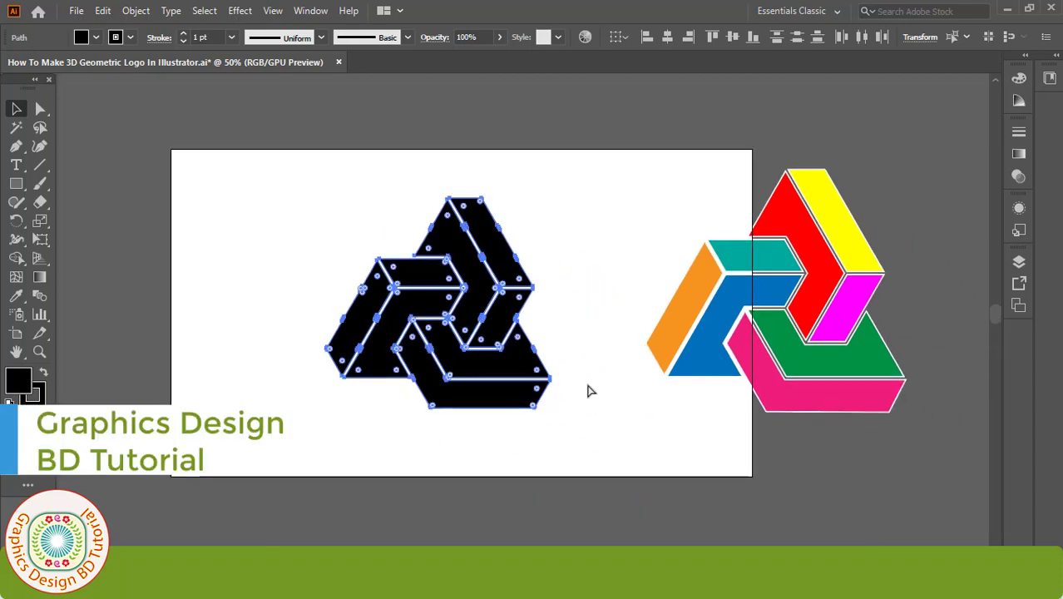
- Fill the strip along the outer side of the logo's peak with yellow
ctrl+click(526, 322)
key(ctrl+minus)
drag(653, 341, 491, 319)
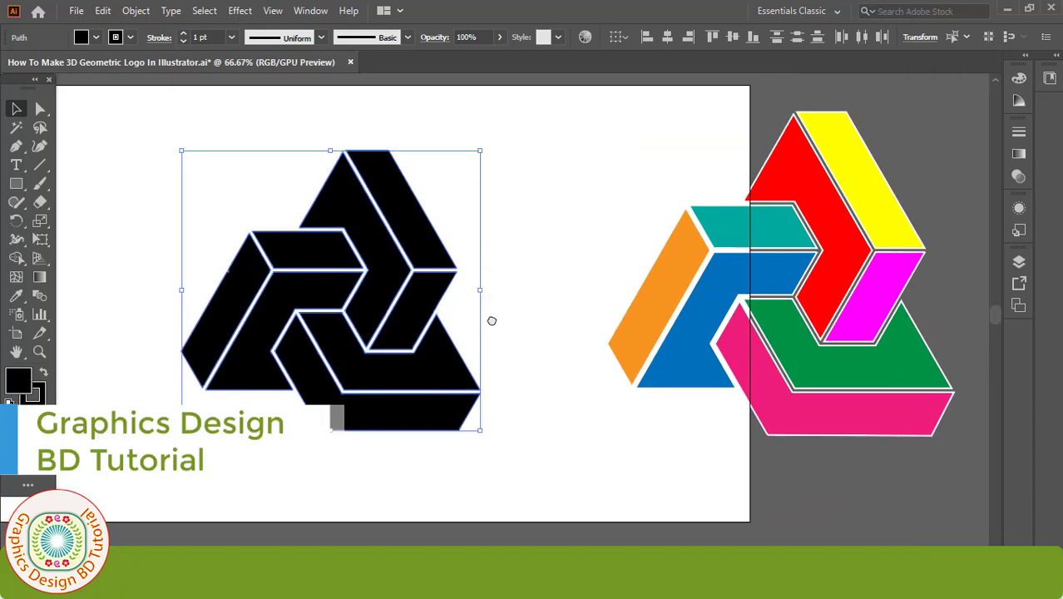
click(542, 373)
click(433, 256)
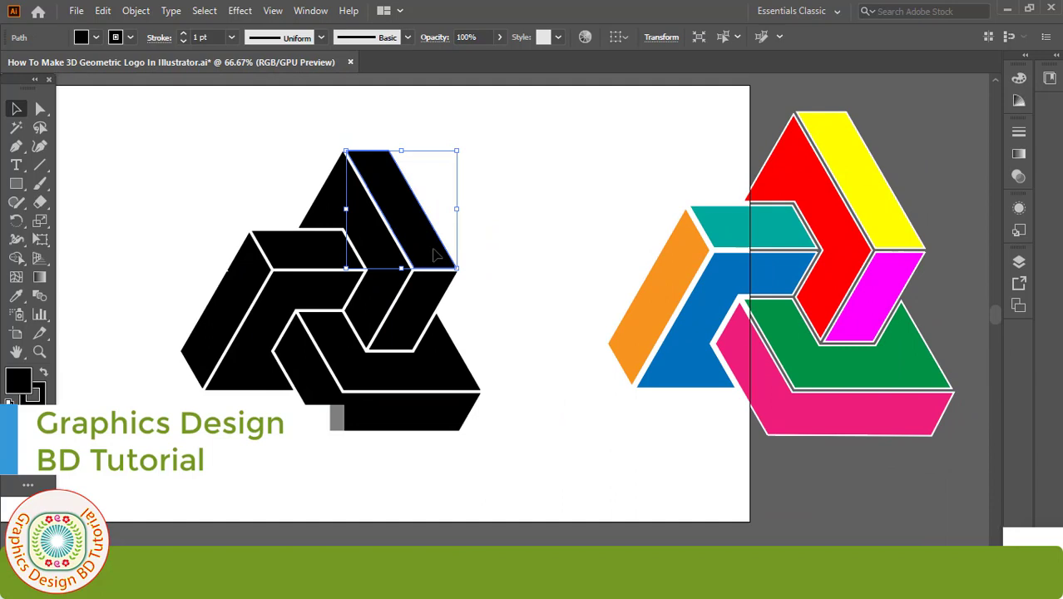
click(97, 38)
click(64, 65)
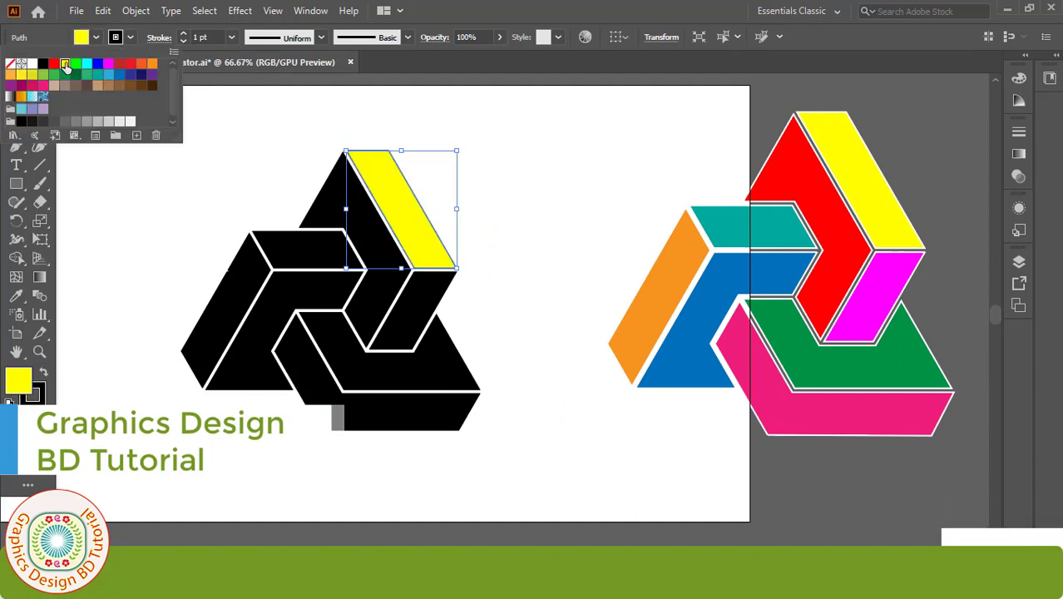
click(254, 167)
- Fill the bent face next to the yellow strip with red
click(322, 202)
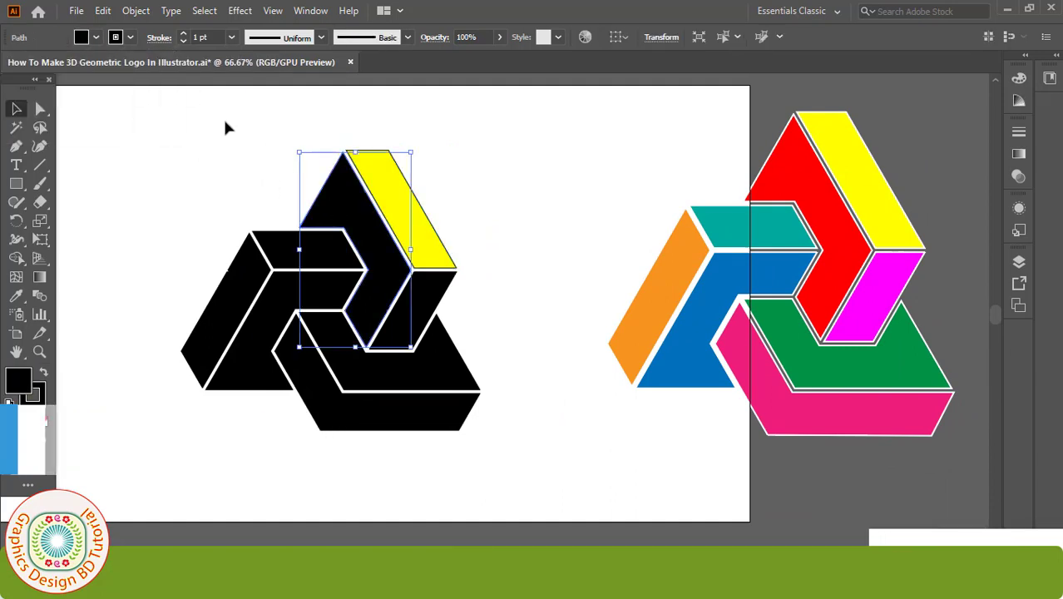
click(97, 37)
click(55, 65)
click(234, 193)
- Fill the small parallelogram directly below the yellow strip with magenta
click(412, 309)
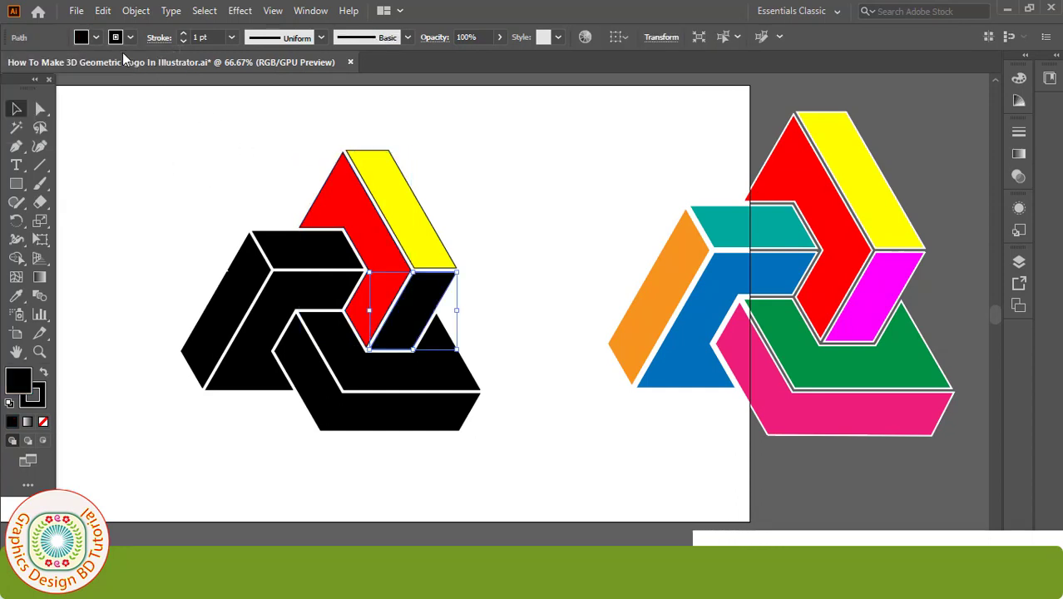
click(96, 38)
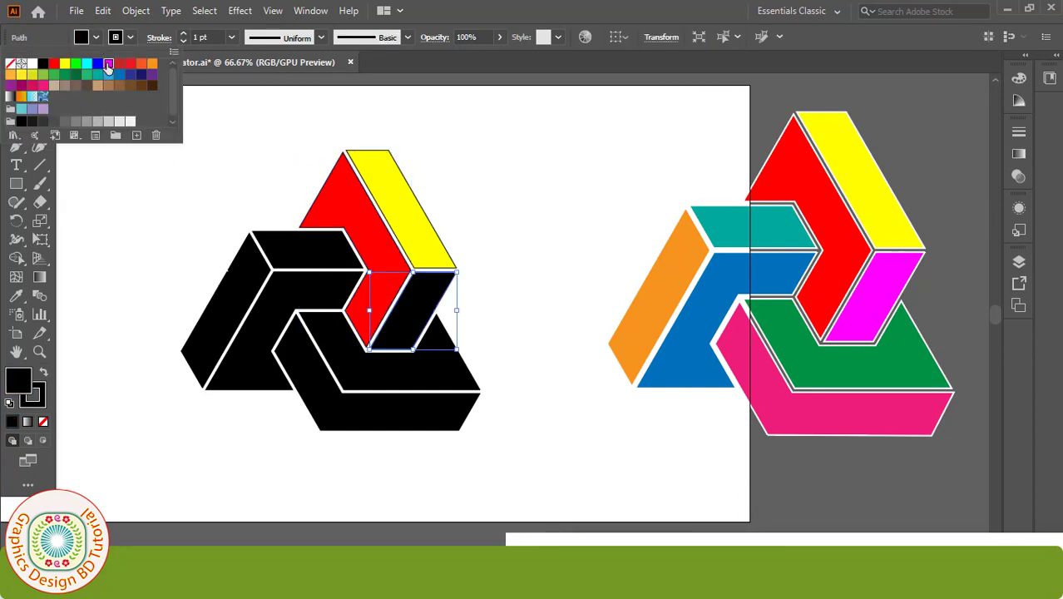
click(108, 64)
click(254, 142)
- Color the left arm's three faces: teal for the top, orange for the outer strip and blue for the bent inner face
click(308, 250)
click(96, 38)
click(96, 81)
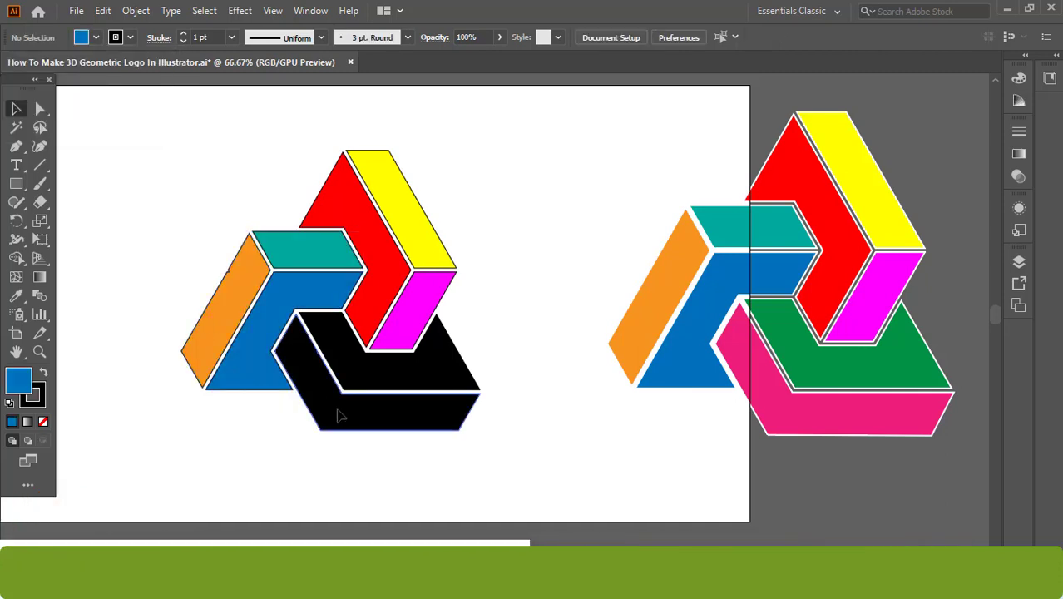
- Fill the outer bent face along the logo's lower edge with pink
click(339, 416)
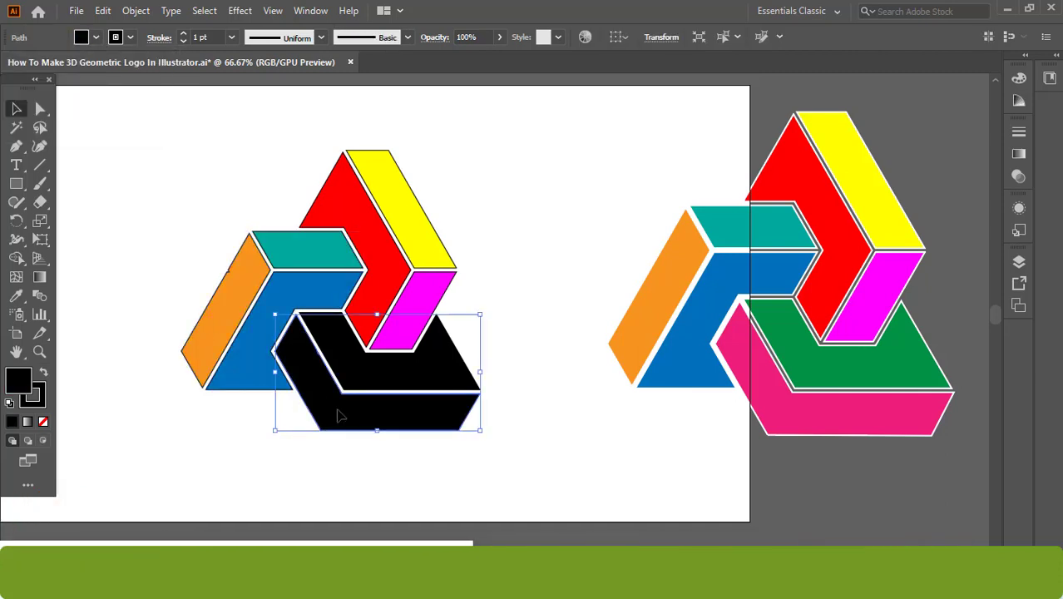
click(96, 38)
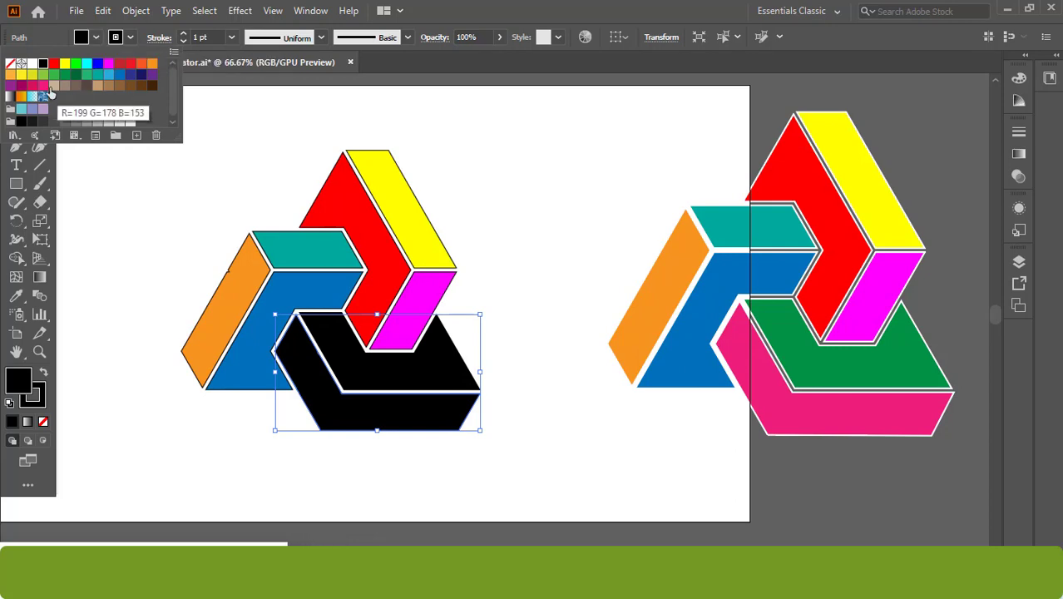
click(44, 86)
click(166, 204)
- Fill the last black piece, between the magenta and pink faces, with dark green
click(350, 362)
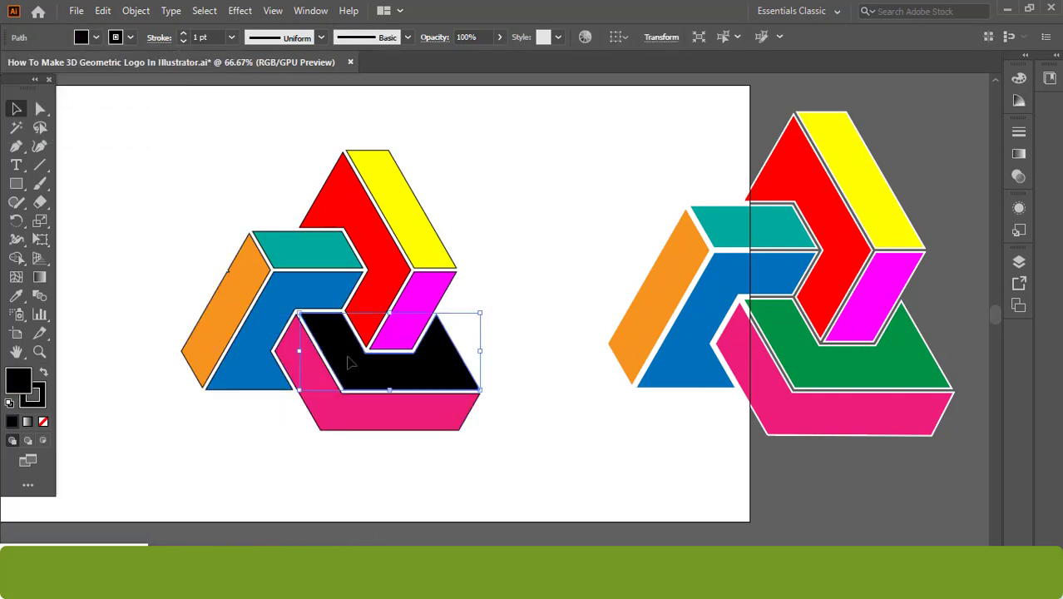
click(96, 37)
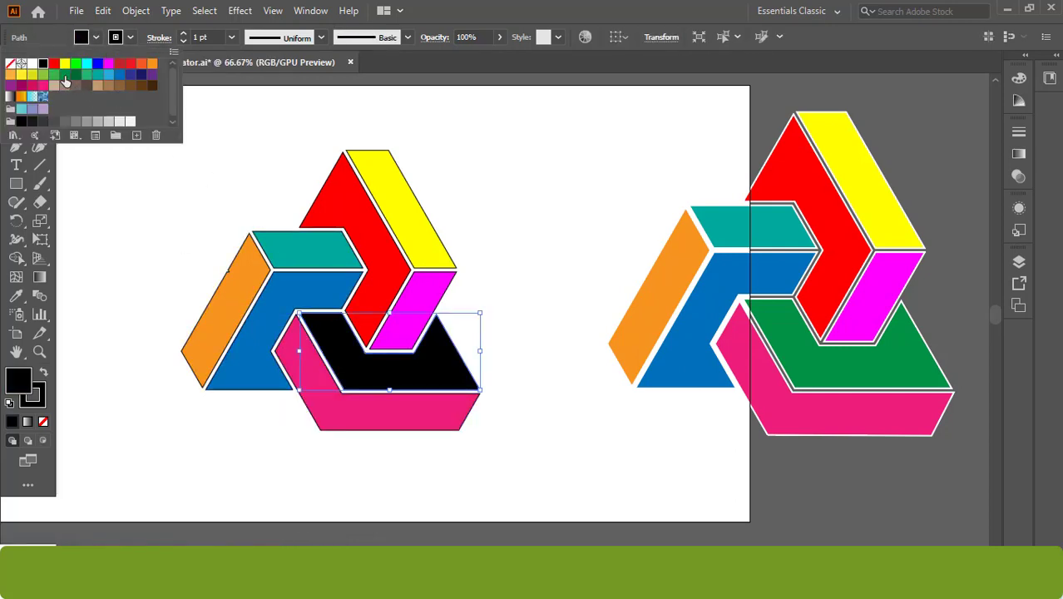
click(66, 76)
click(173, 200)
- Delete the colored reference logo beside the new one
drag(174, 200, 491, 416)
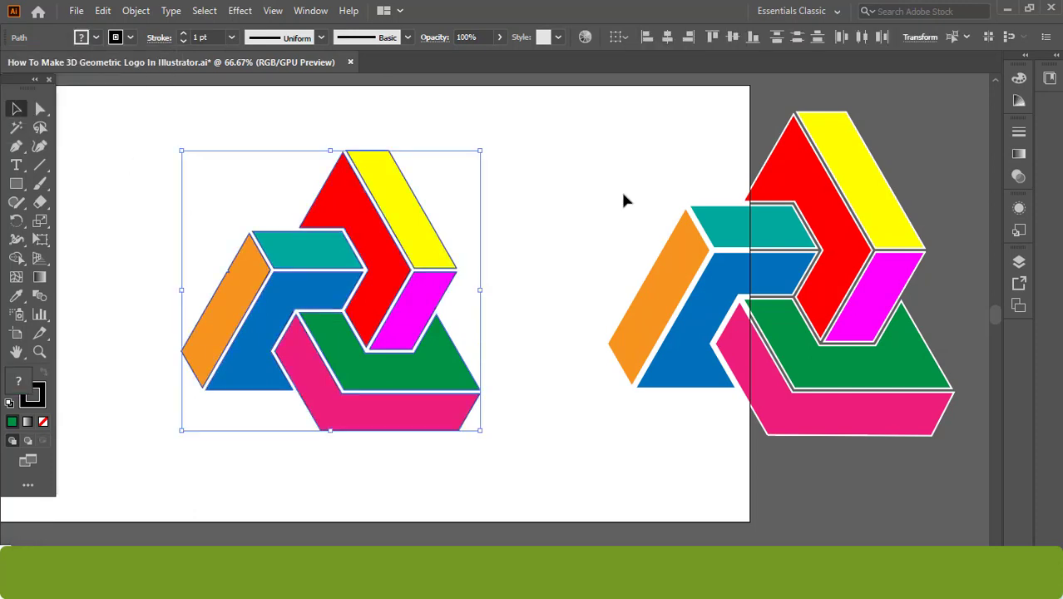
drag(622, 135, 968, 395)
drag(938, 470, 935, 463)
key(Delete)
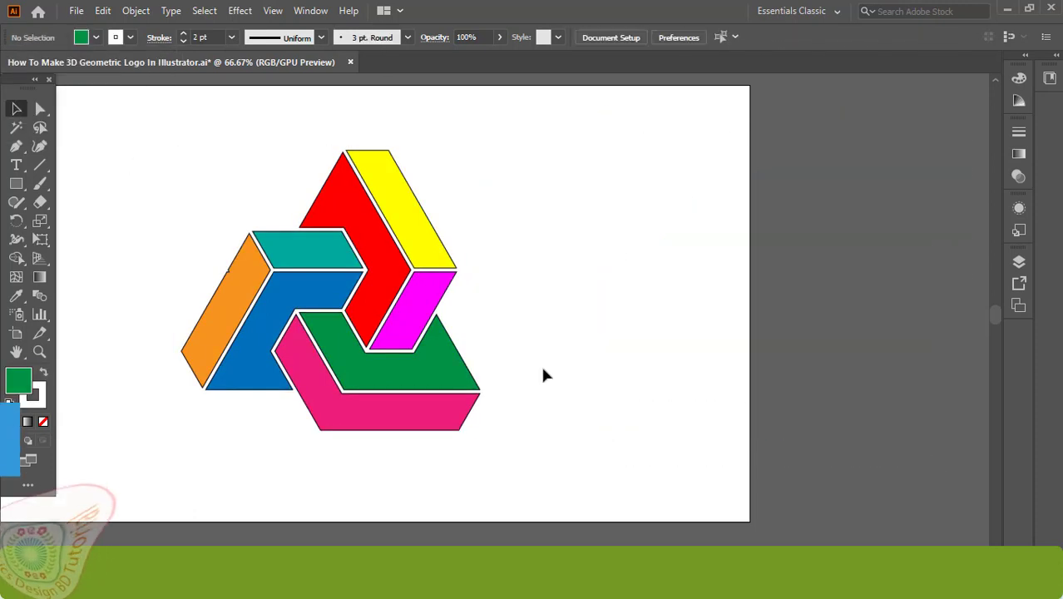
- Select all eight logo pieces and change their stroke color to white
drag(177, 160, 502, 451)
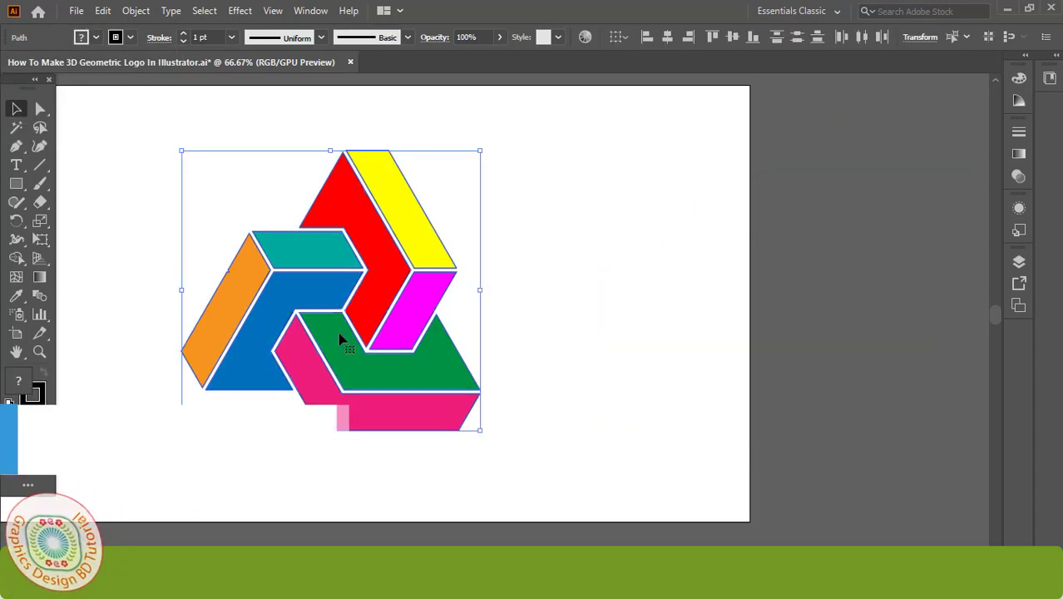
click(130, 37)
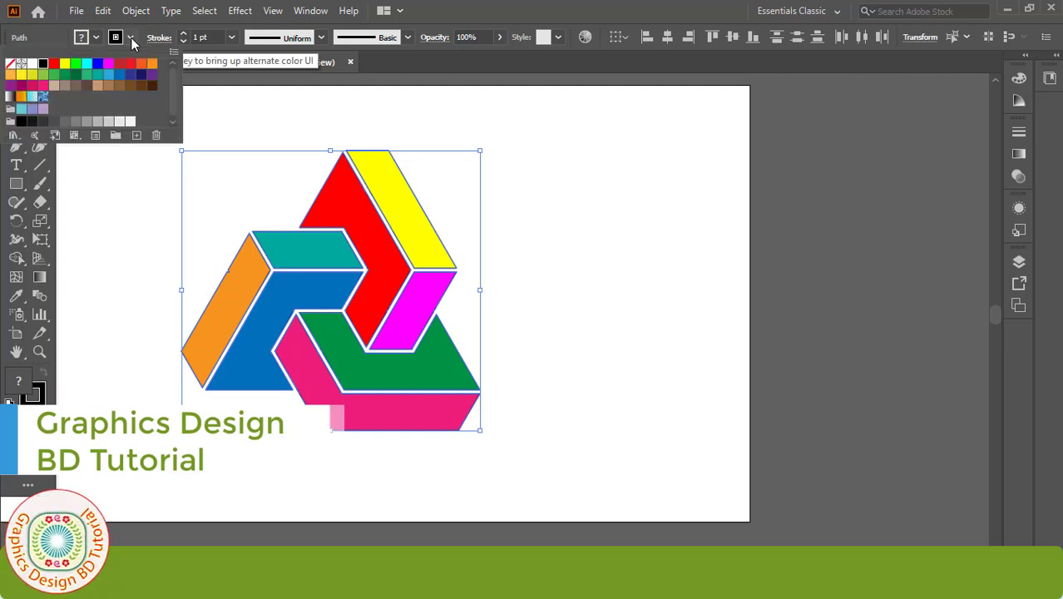
click(36, 67)
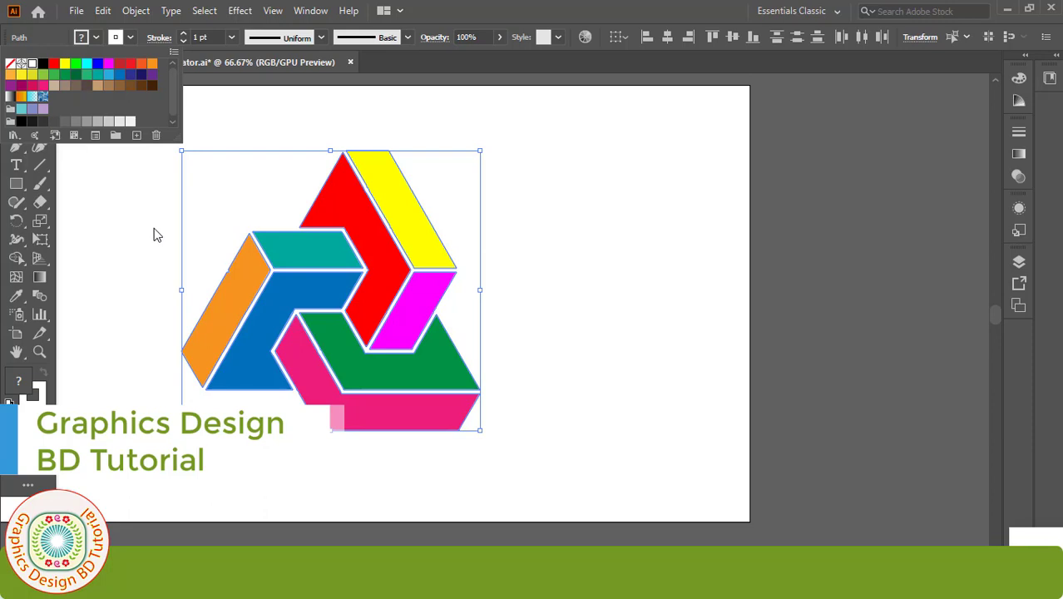
- Group the eight selected logo pieces into one object and deselect it
drag(145, 237, 362, 243)
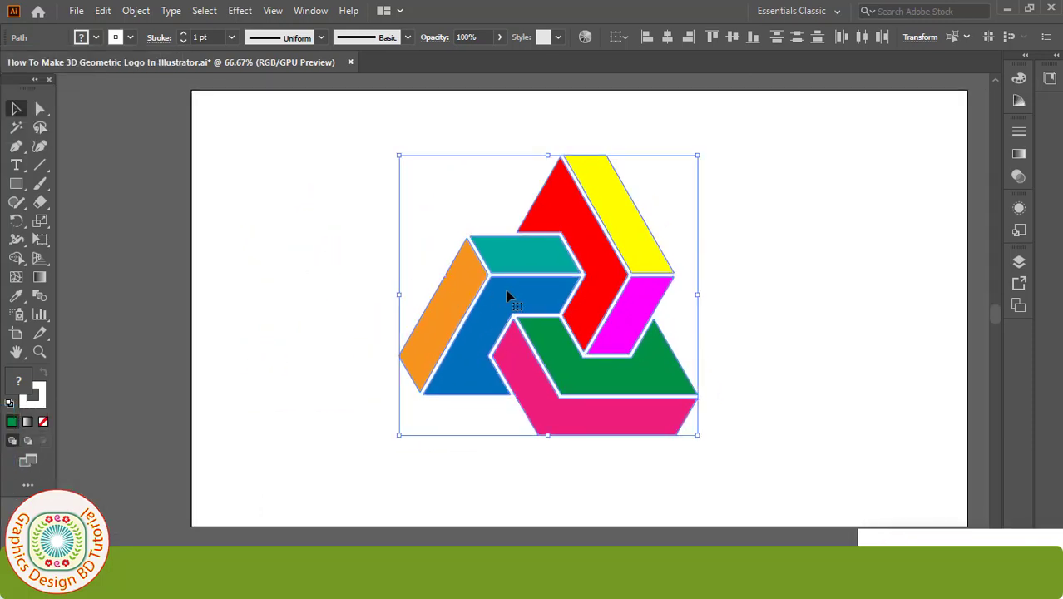
right_click(509, 297)
click(518, 340)
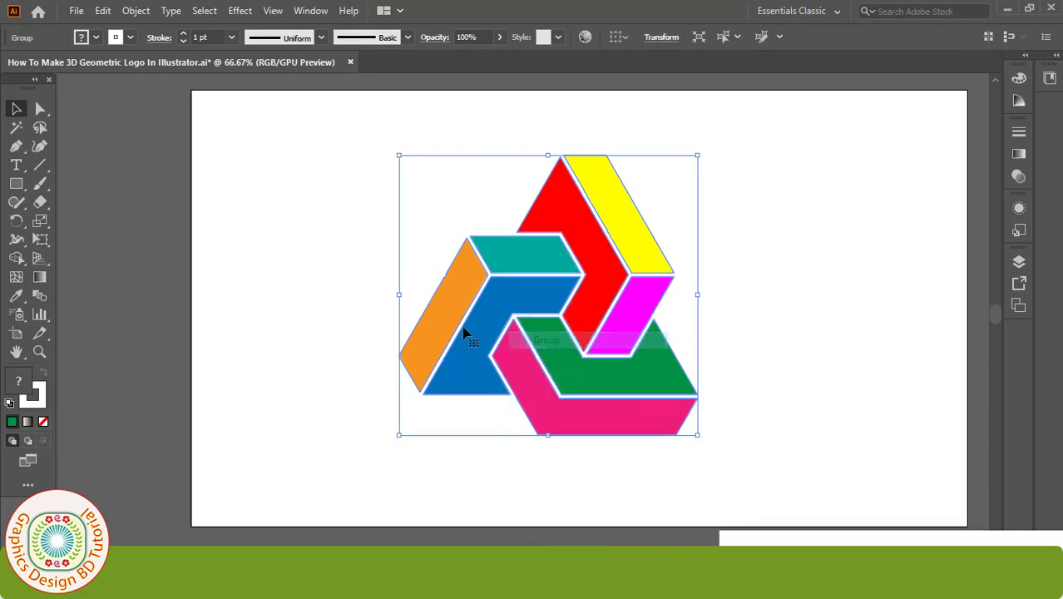
click(370, 305)
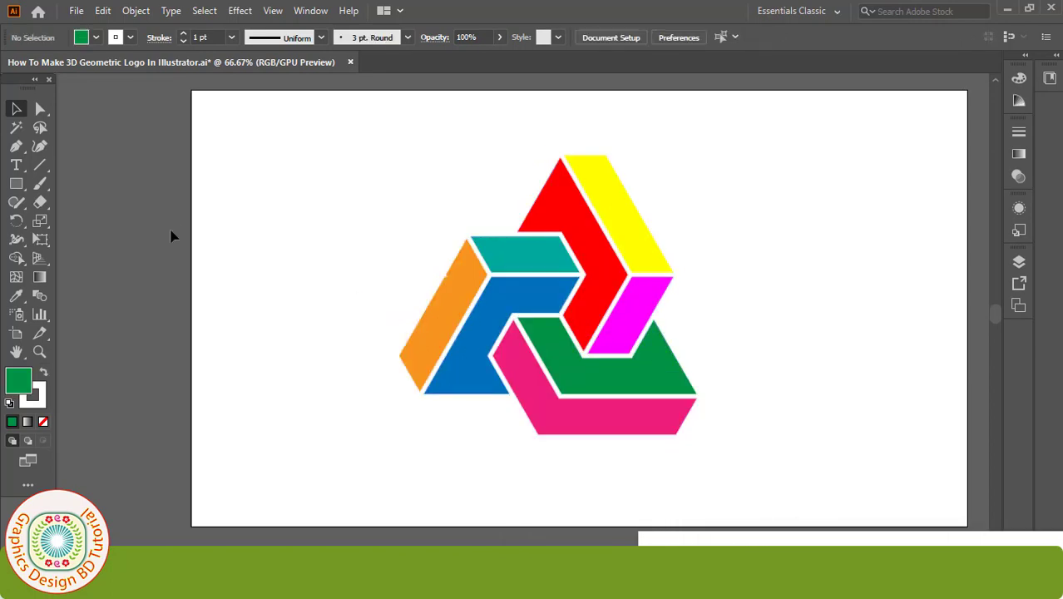
- Draw a rectangle covering the whole artboard and send it to the back, behind the logo
right_click(16, 183)
click(79, 183)
drag(192, 91, 967, 523)
key(v)
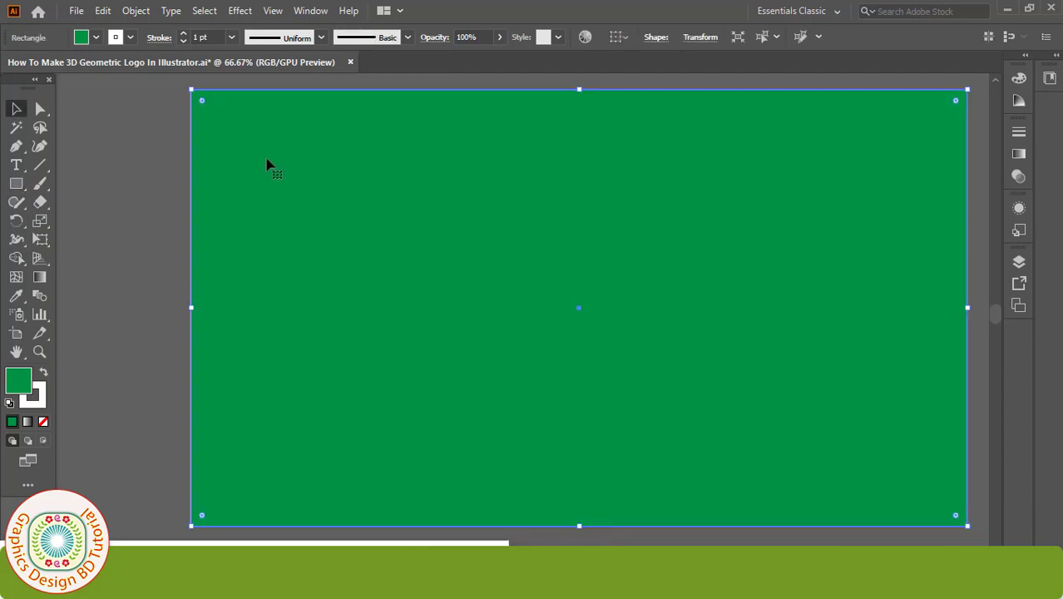
right_click(268, 164)
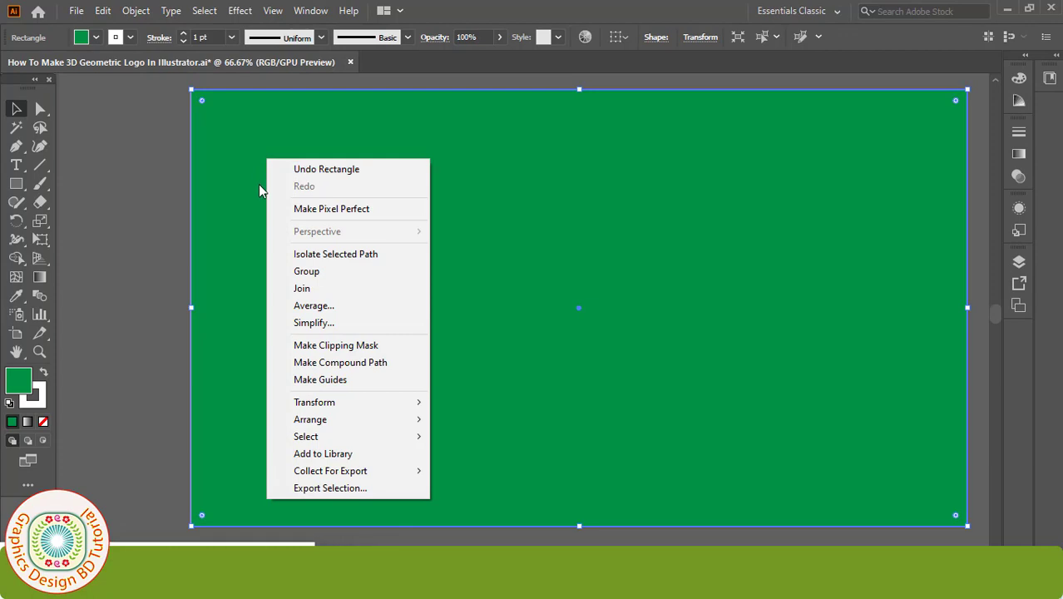
mouse_move(366, 426)
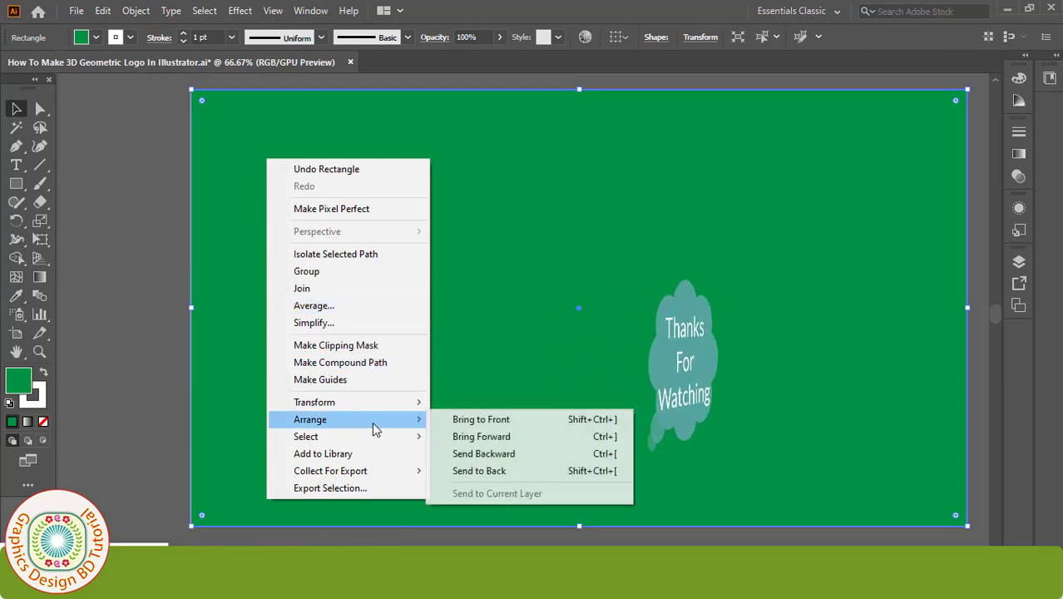
click(483, 472)
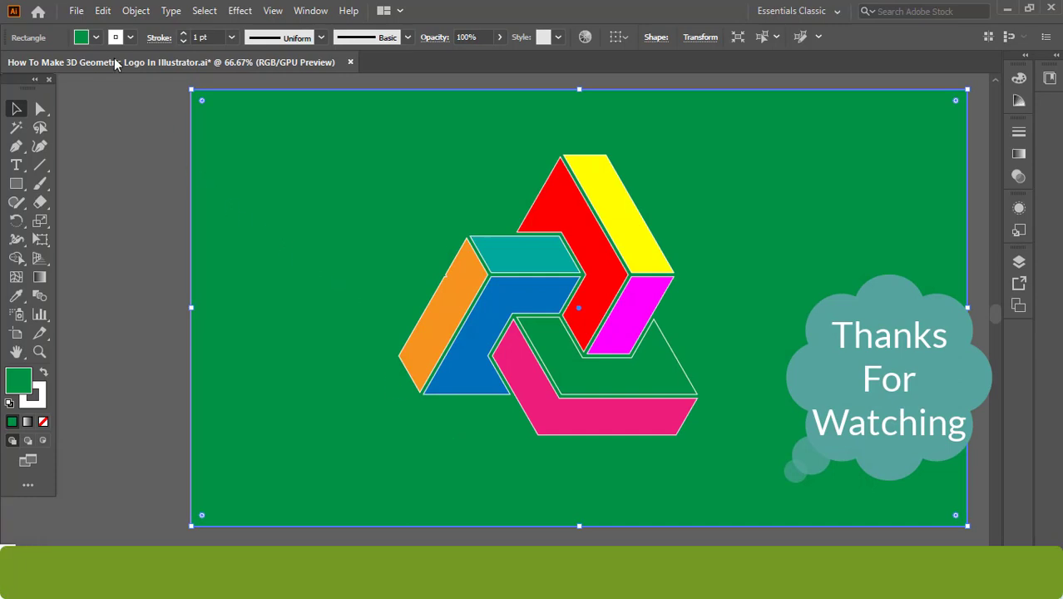
- Fill the background rectangle with black and deselect it
click(97, 38)
click(43, 64)
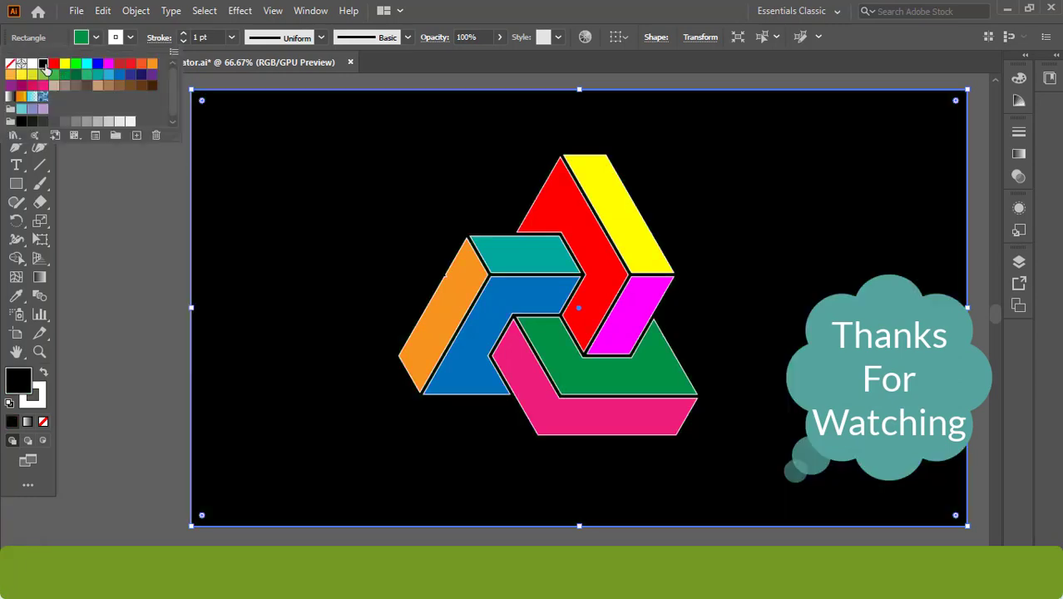
click(143, 251)
click(117, 172)
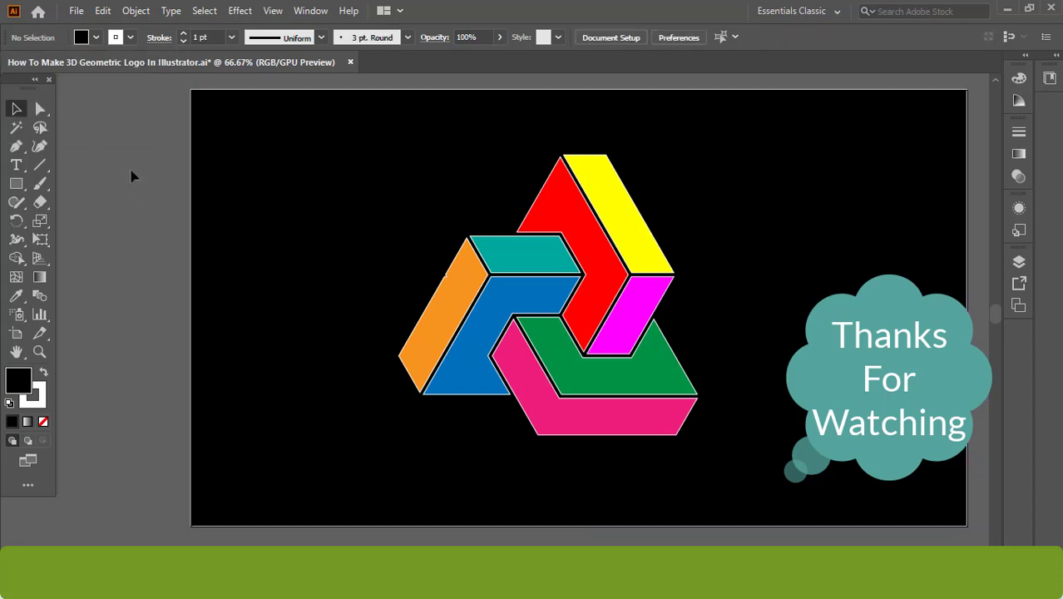
- Set the grouped logo's stroke weight to 2 pt
drag(275, 324, 272, 323)
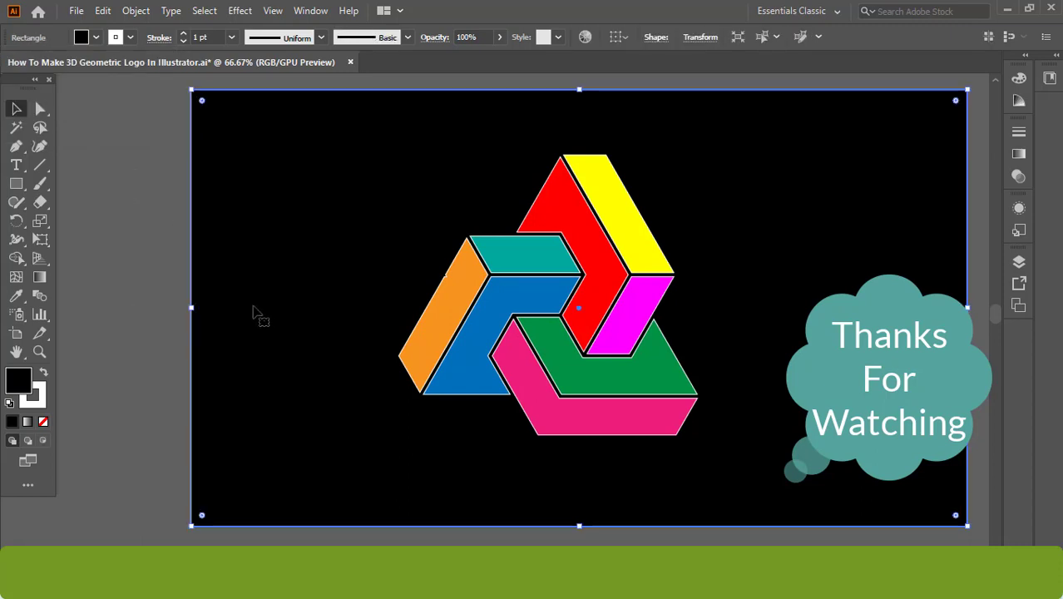
click(158, 250)
click(464, 333)
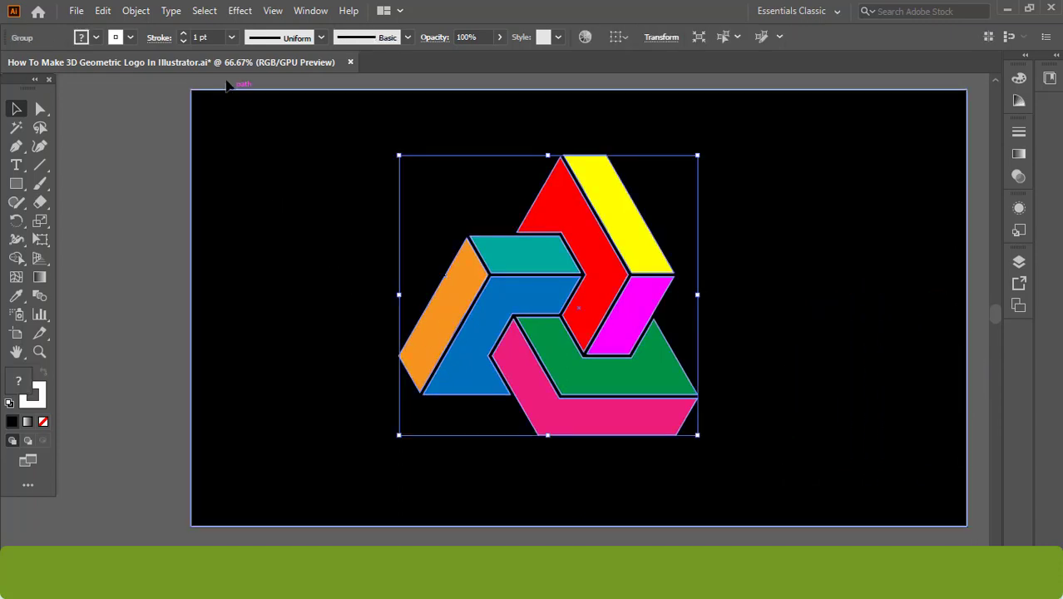
click(183, 35)
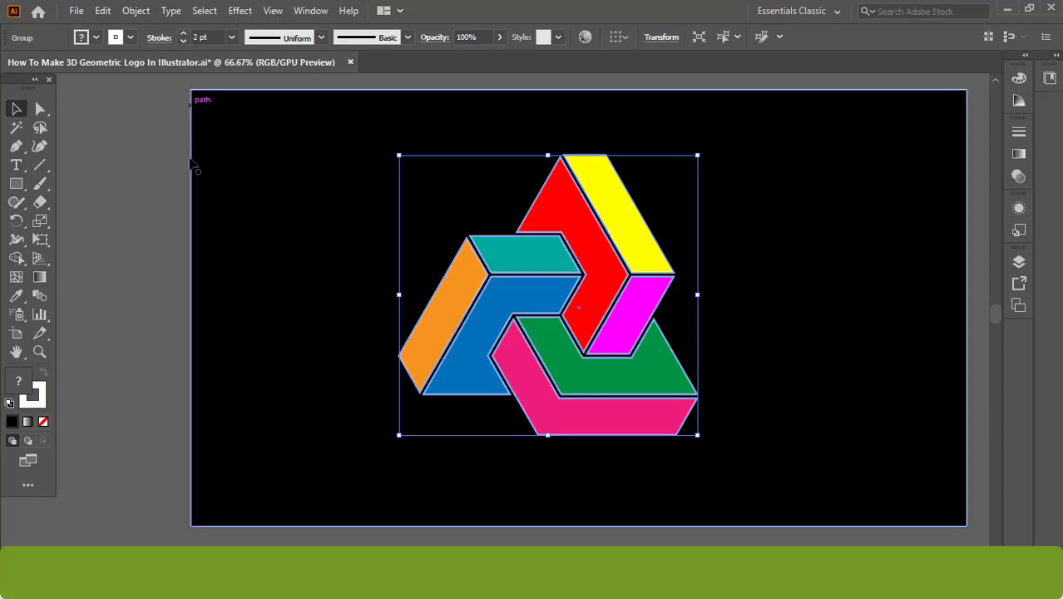